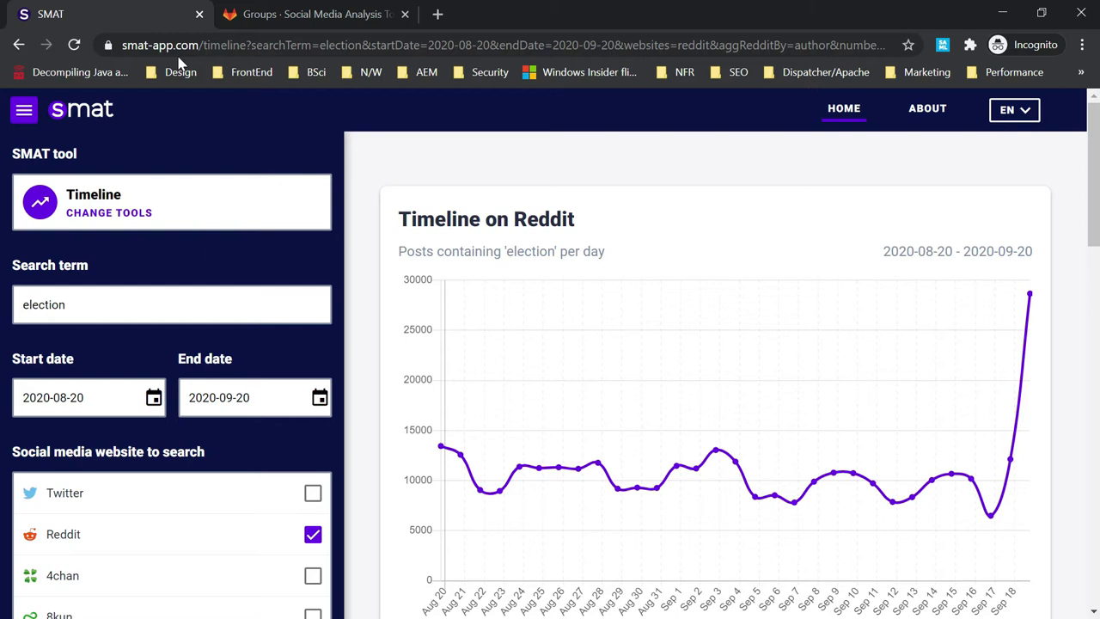
Step: Review the list of available SMAT analysis tools and choose Timeline
left_click(253, 225)
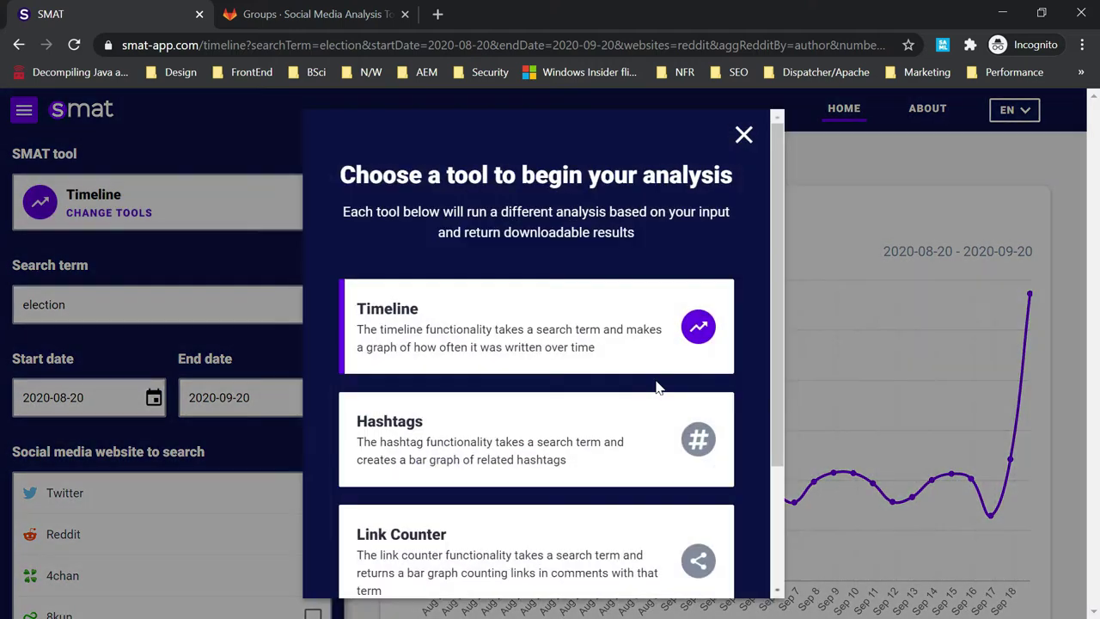
left_click_drag(776, 257, 769, 412)
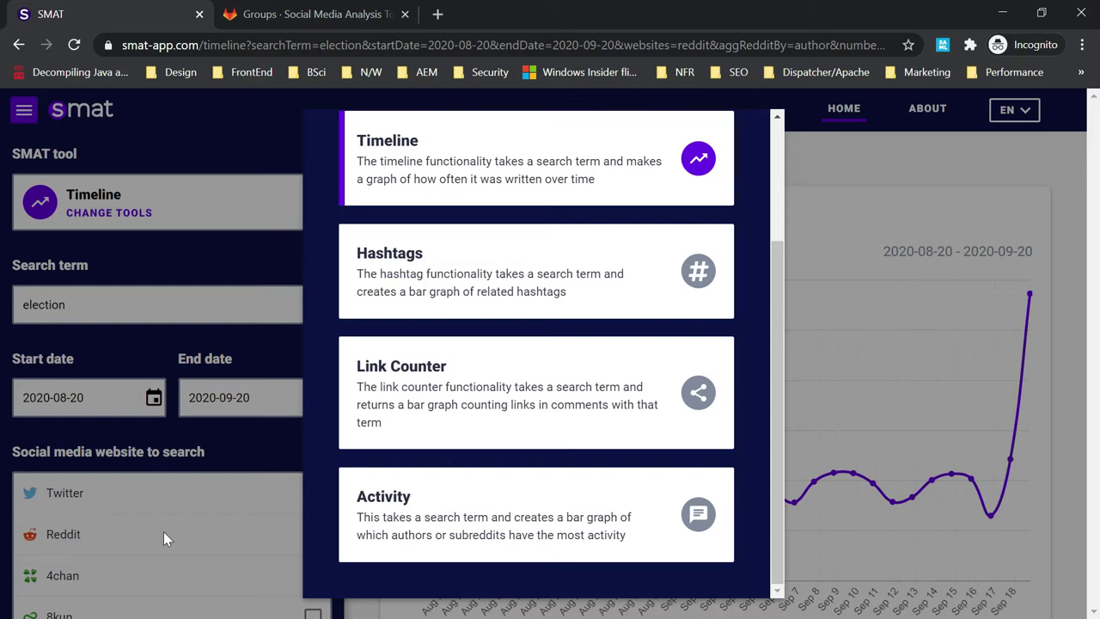
left_click(433, 161)
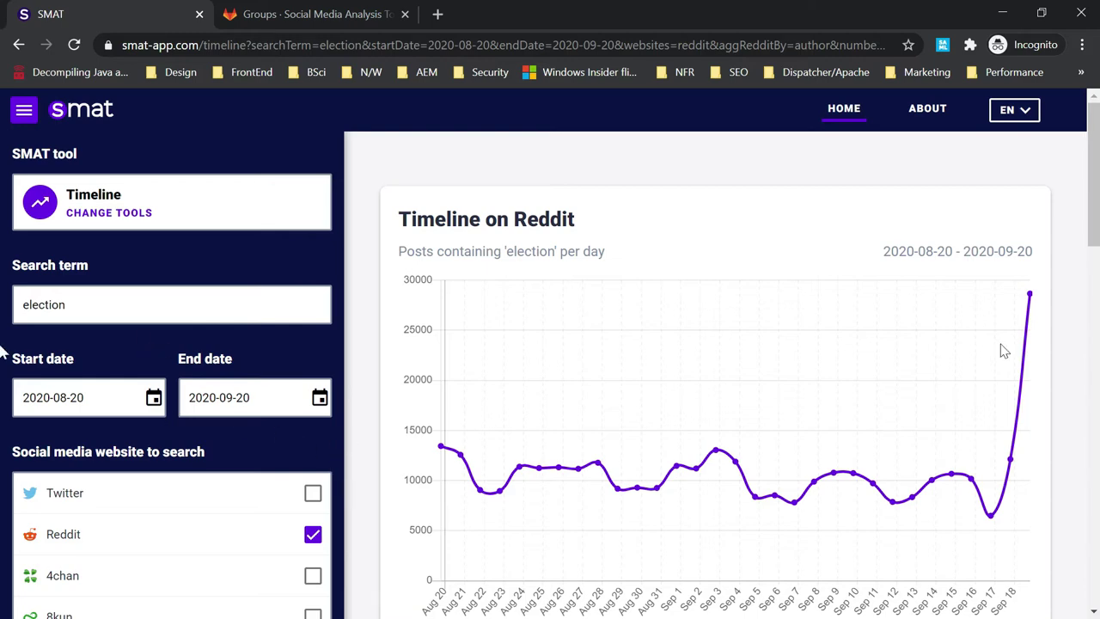
scroll(1090, 262, "down", 1)
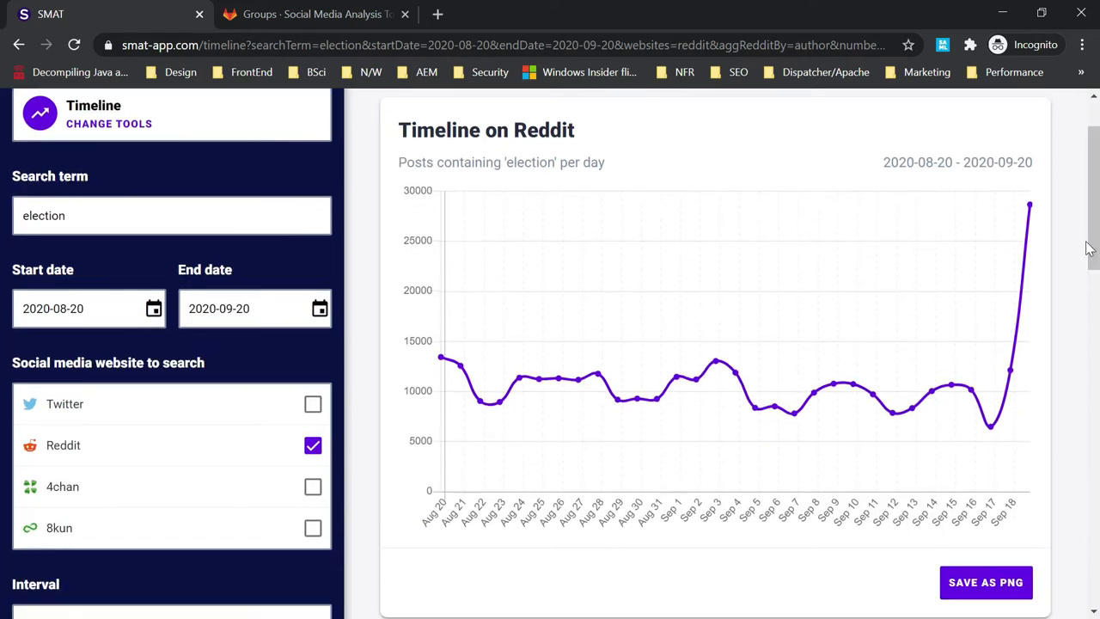
left_click(313, 404)
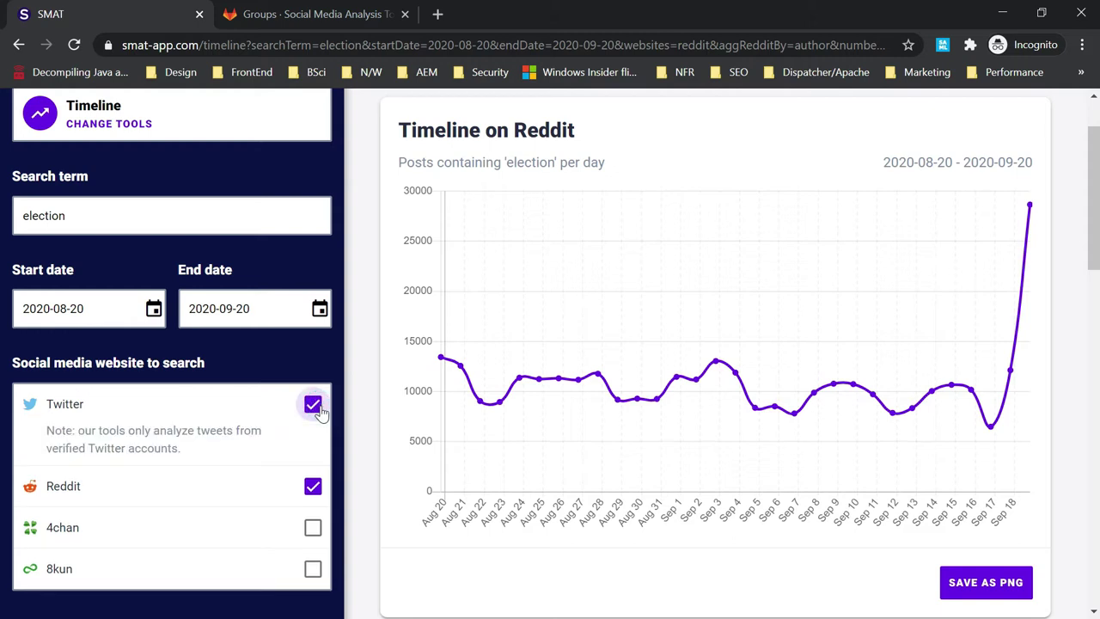
left_click(314, 406)
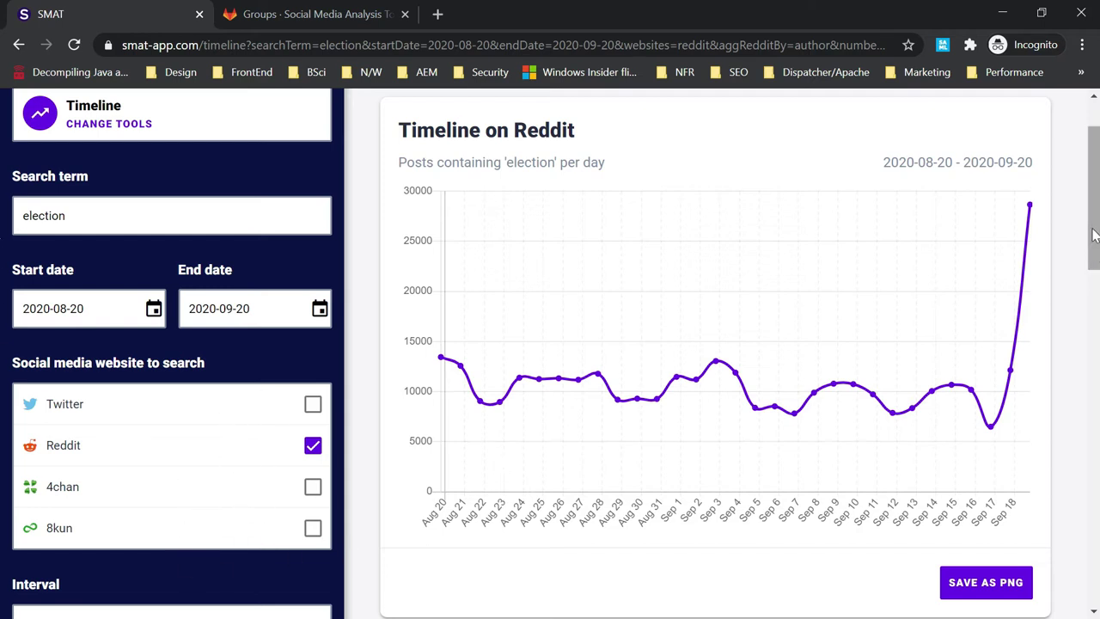
Step: Check the interval options, keep Daily, and generate the timeline results for "election" on Reddit
left_click_drag(1094, 232, 1094, 245)
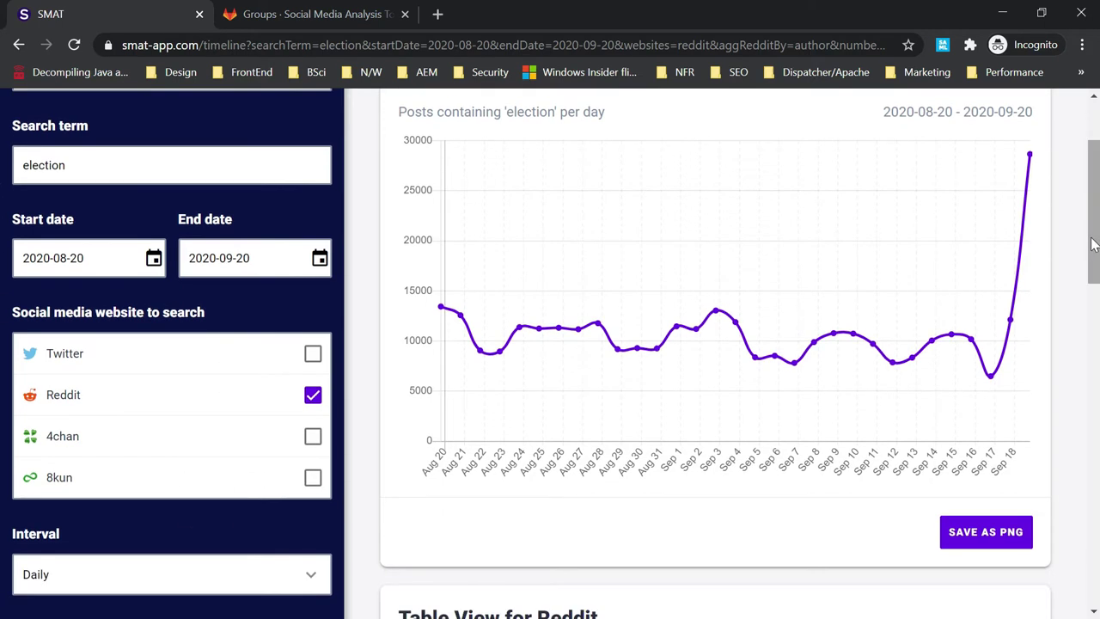
left_click_drag(1094, 245, 1093, 296)
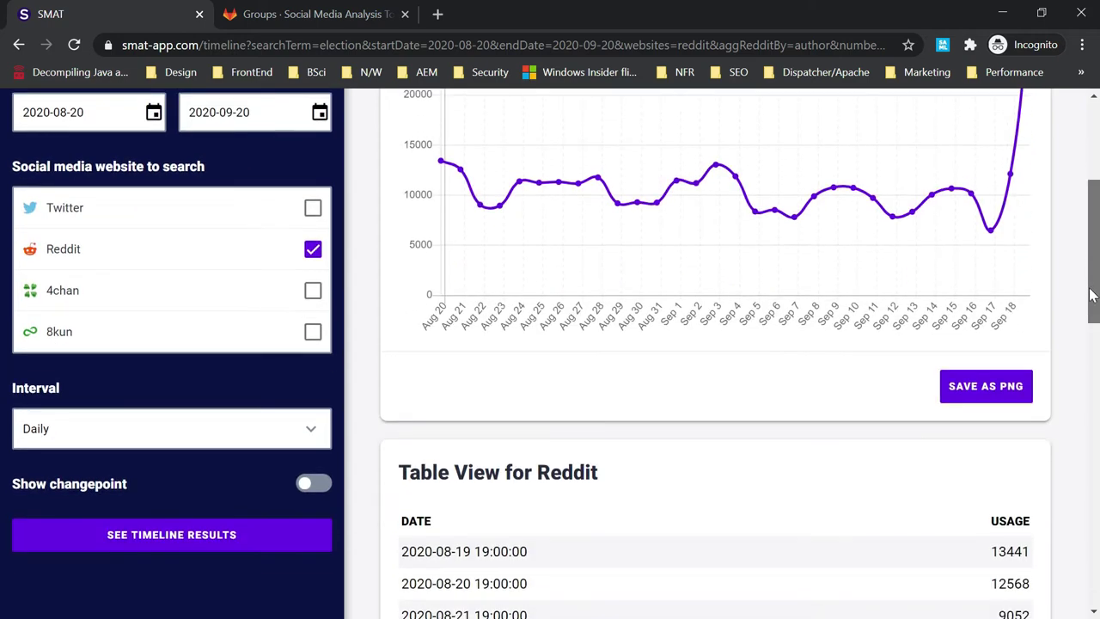
left_click(317, 388)
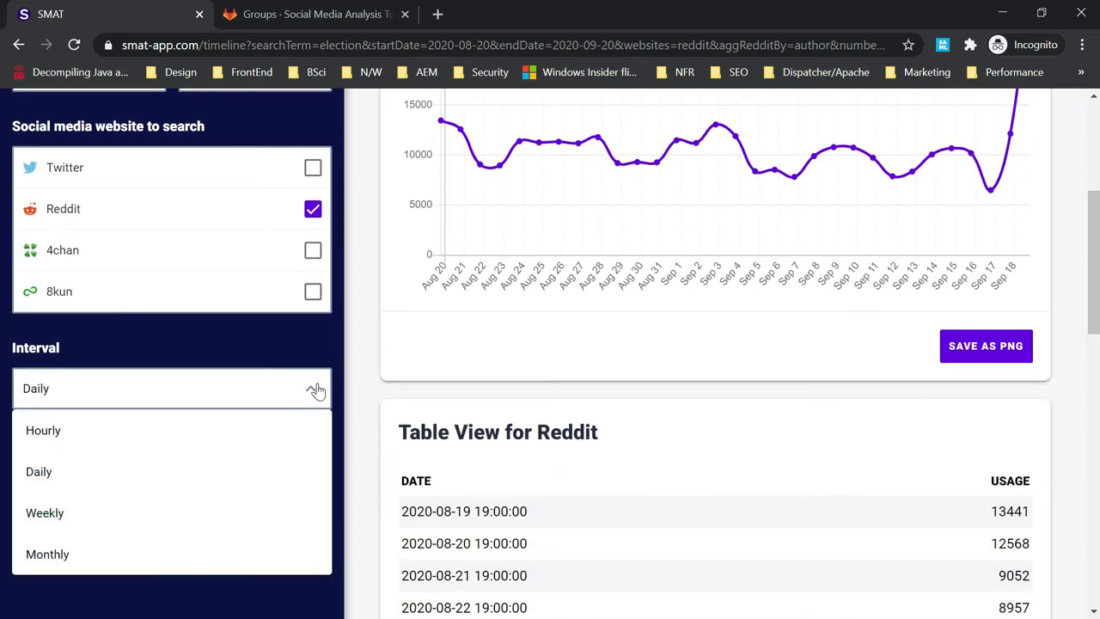
left_click(317, 389)
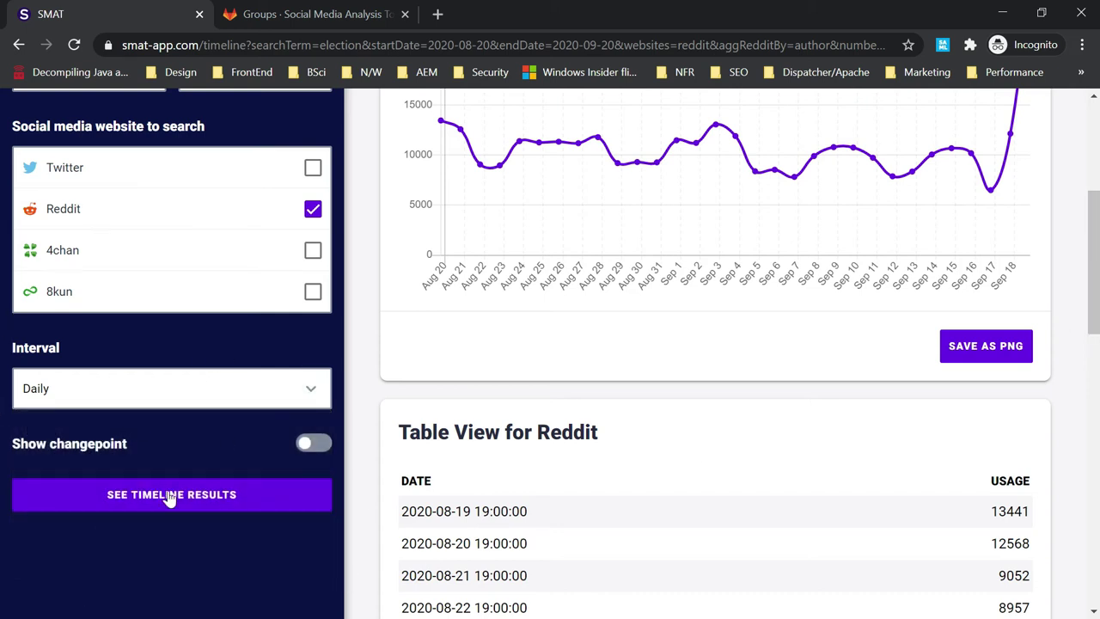
left_click(171, 495)
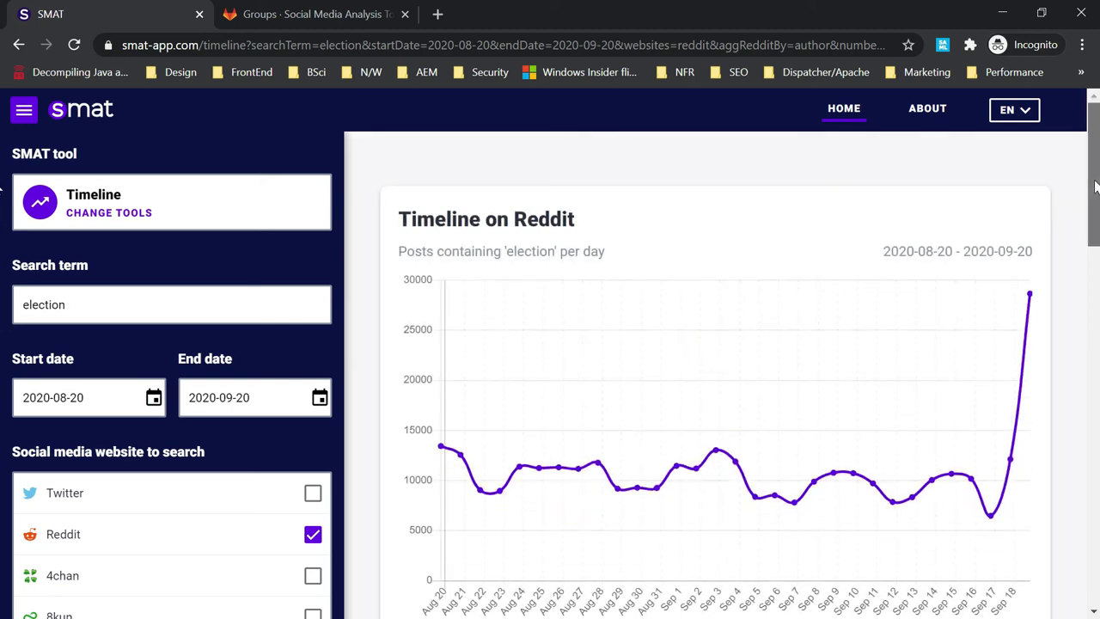
Step: Examine the Reddit timeline graph and the full table of daily usage, including their export options
left_click_drag(1097, 184, 1097, 222)
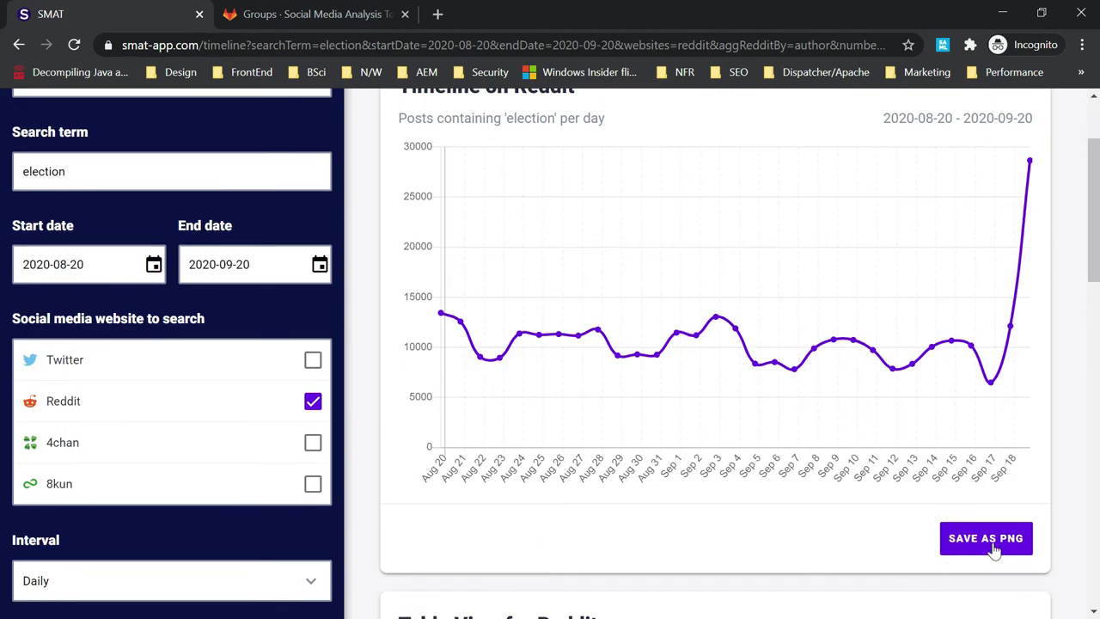
scroll(3, 215, "down", 3)
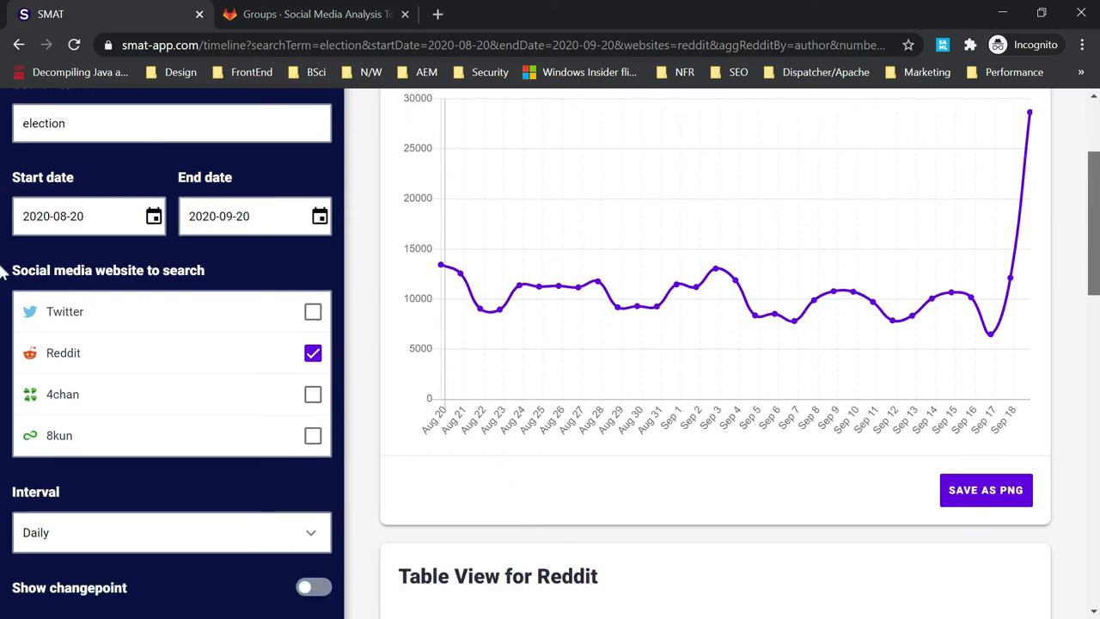
scroll(3, 323, "down", 2)
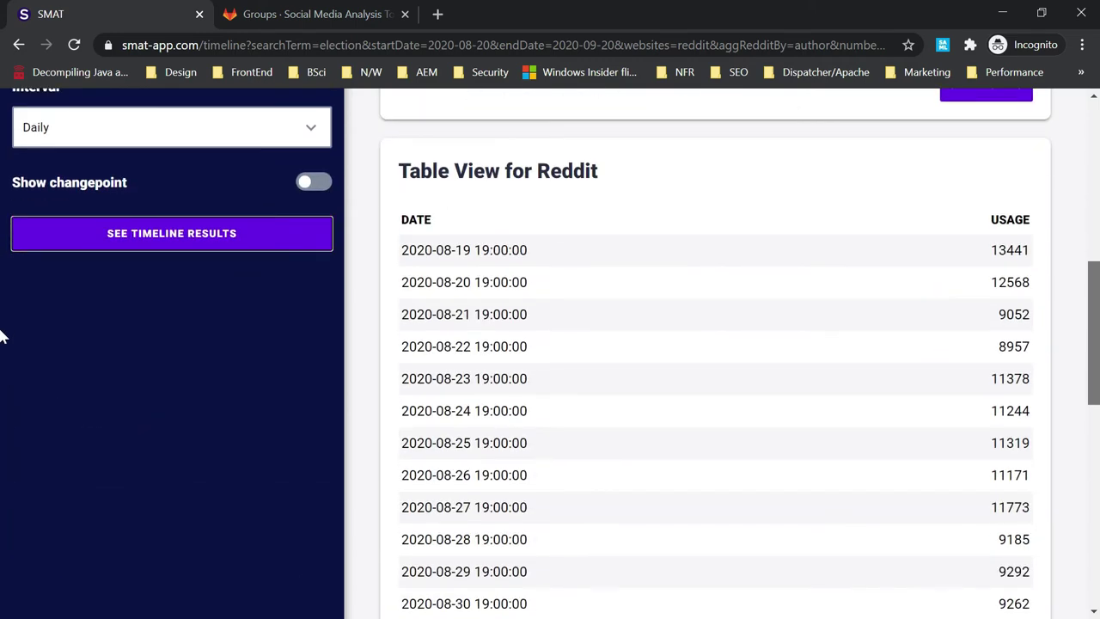
scroll(2, 335, "up", 2)
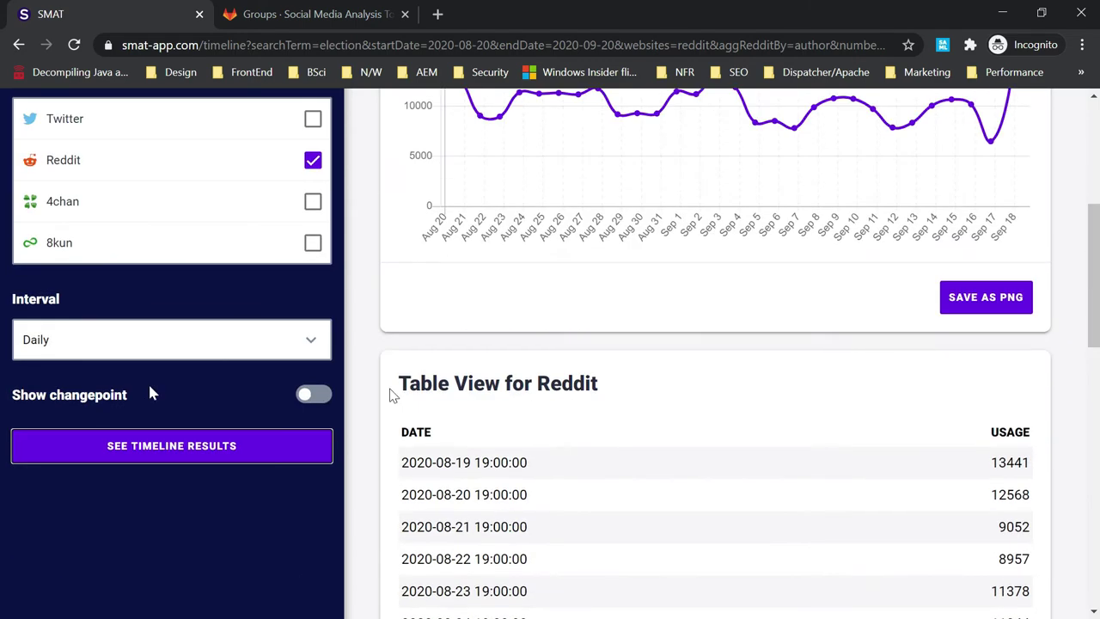
left_click_drag(1093, 268, 0, 288)
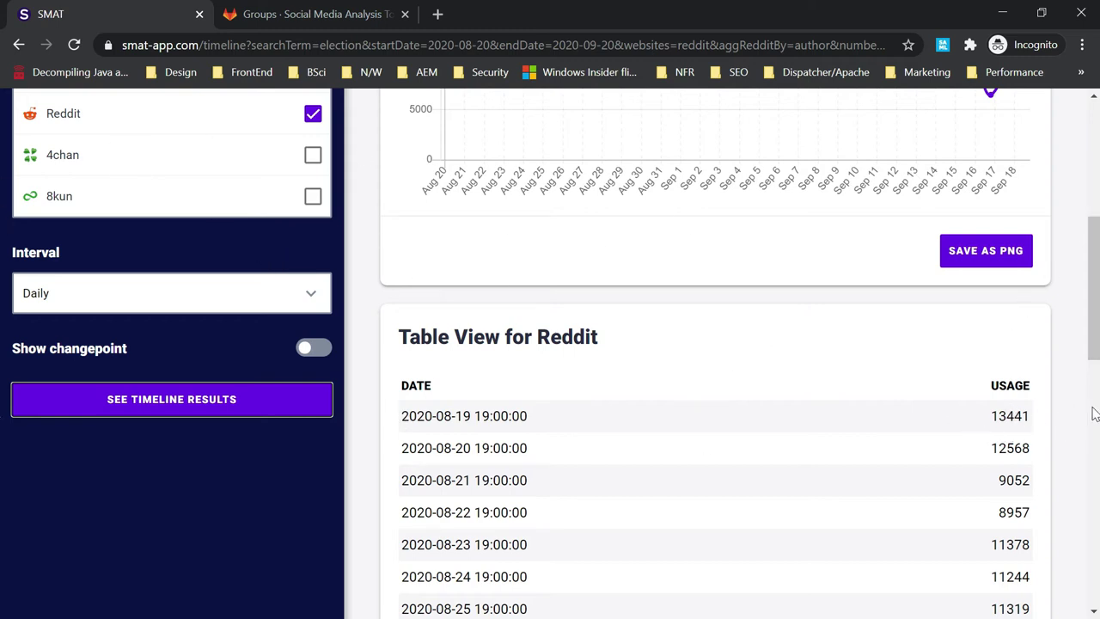
left_click_drag(1094, 342, 1095, 593)
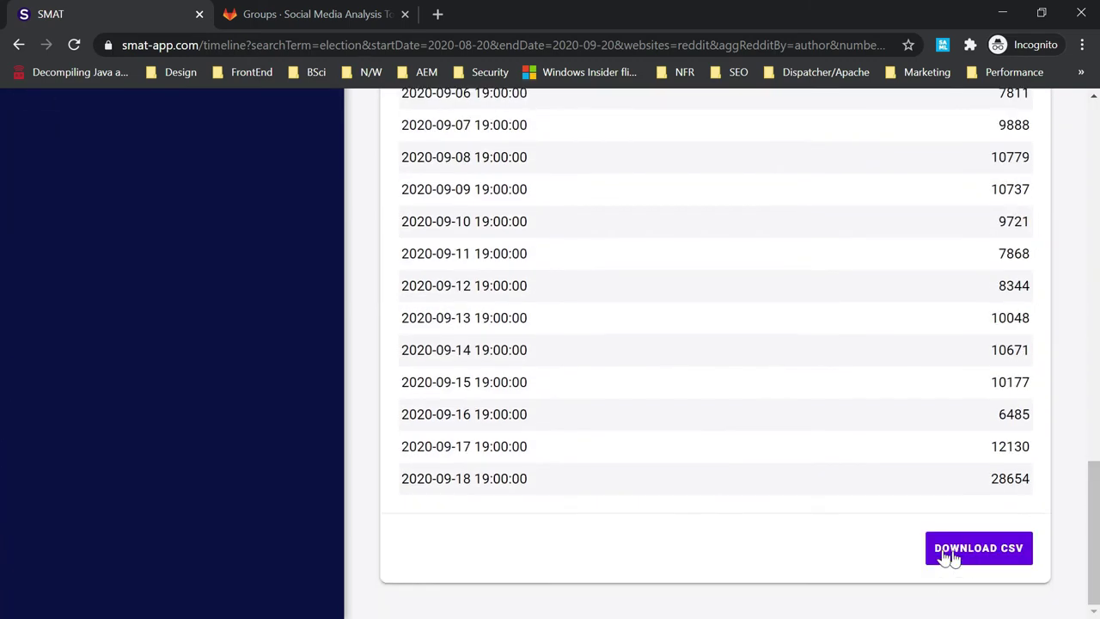
Step: Switch the analysis tool to Hashtags and review the chart of hashtags occurring with "election"
key("Home")
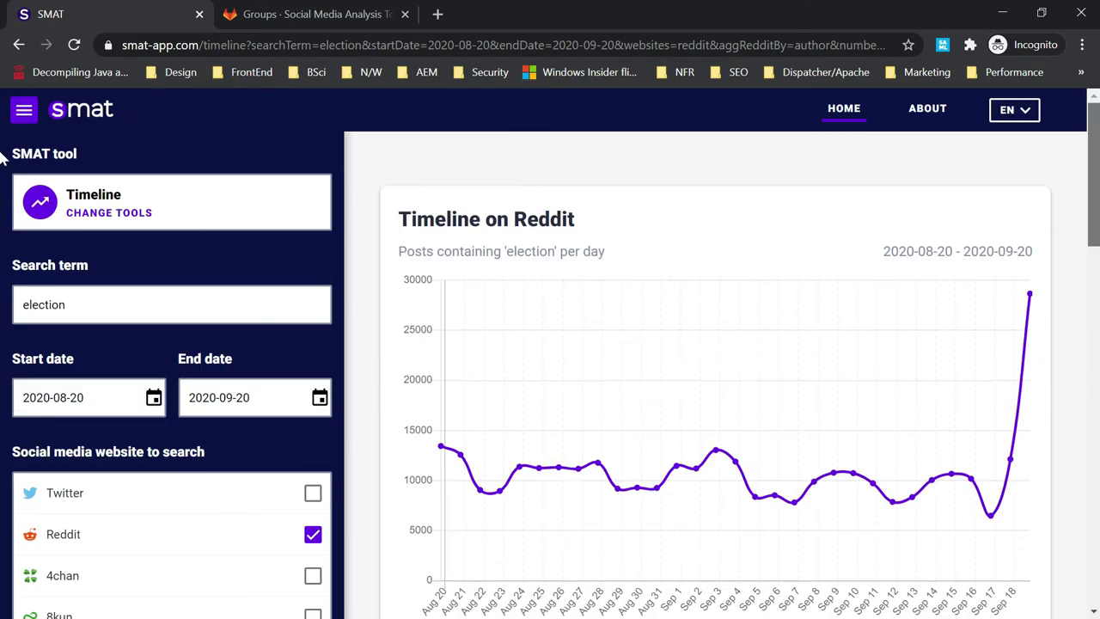
left_click(146, 210)
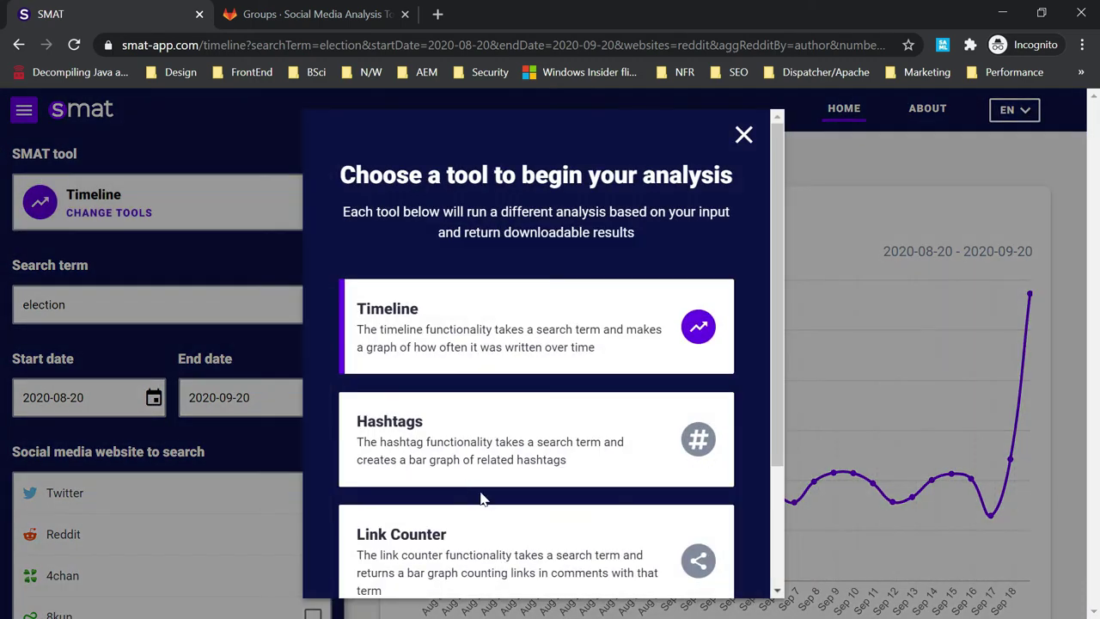
left_click(407, 440)
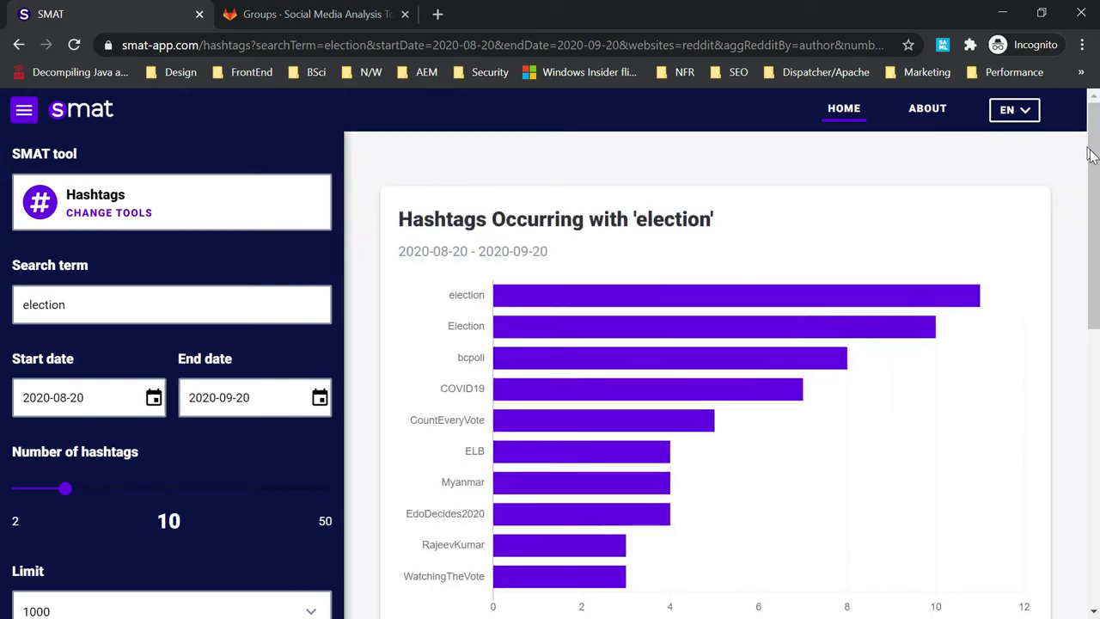
scroll(1091, 154, "down", 1)
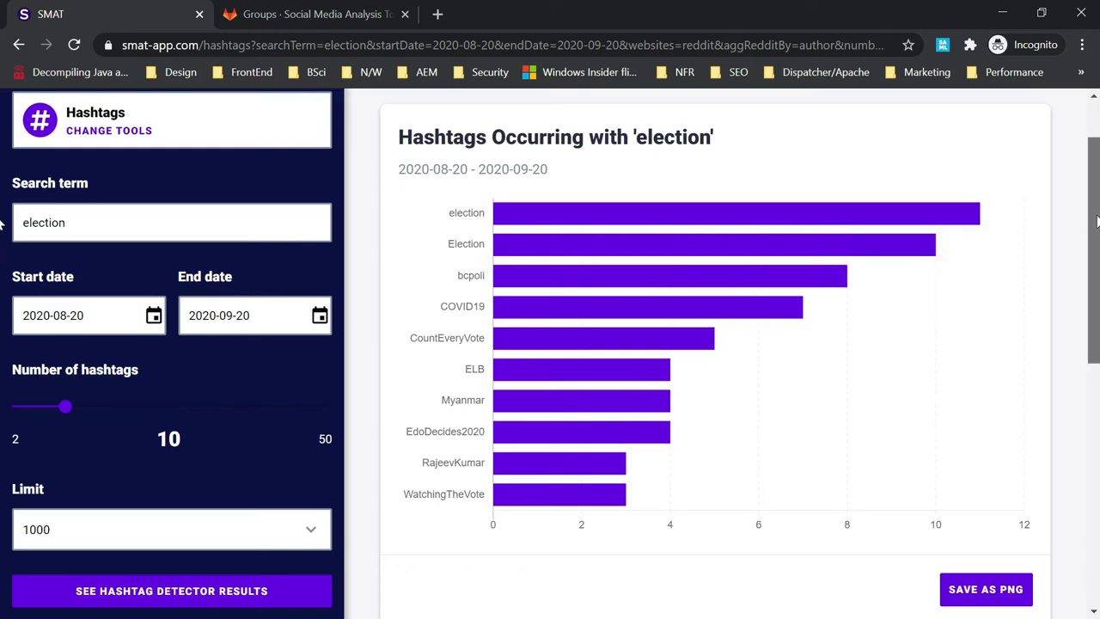
left_click_drag(1095, 221, 1095, 335)
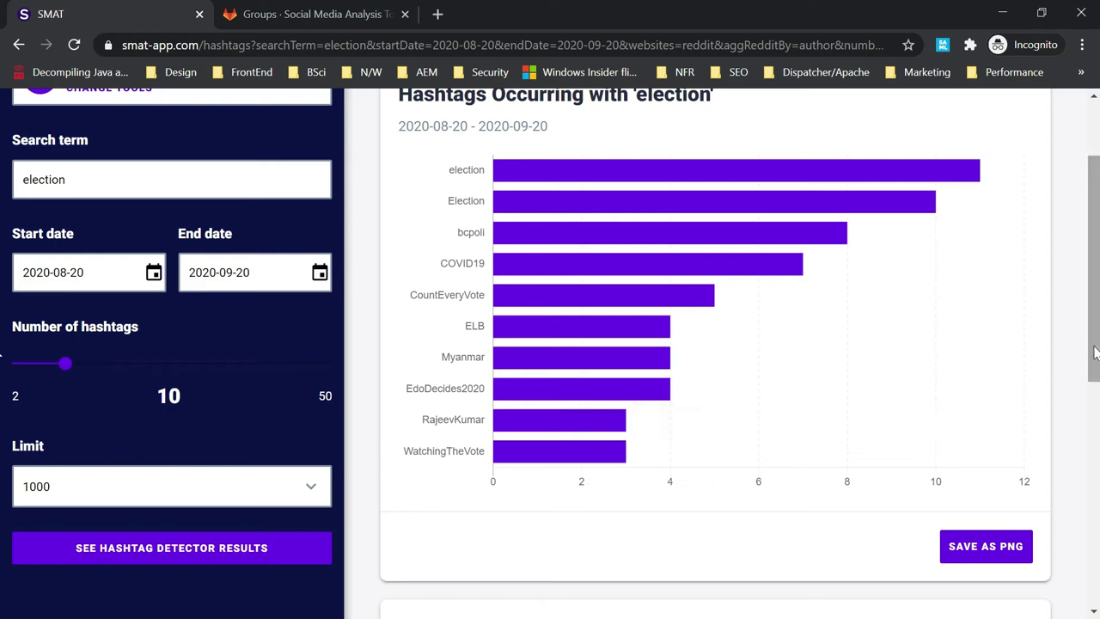
Step: Switch the analysis tool to Link Counter and review the popular links chart and URL table for Reddit
left_click_drag(1095, 352, 1094, 300)
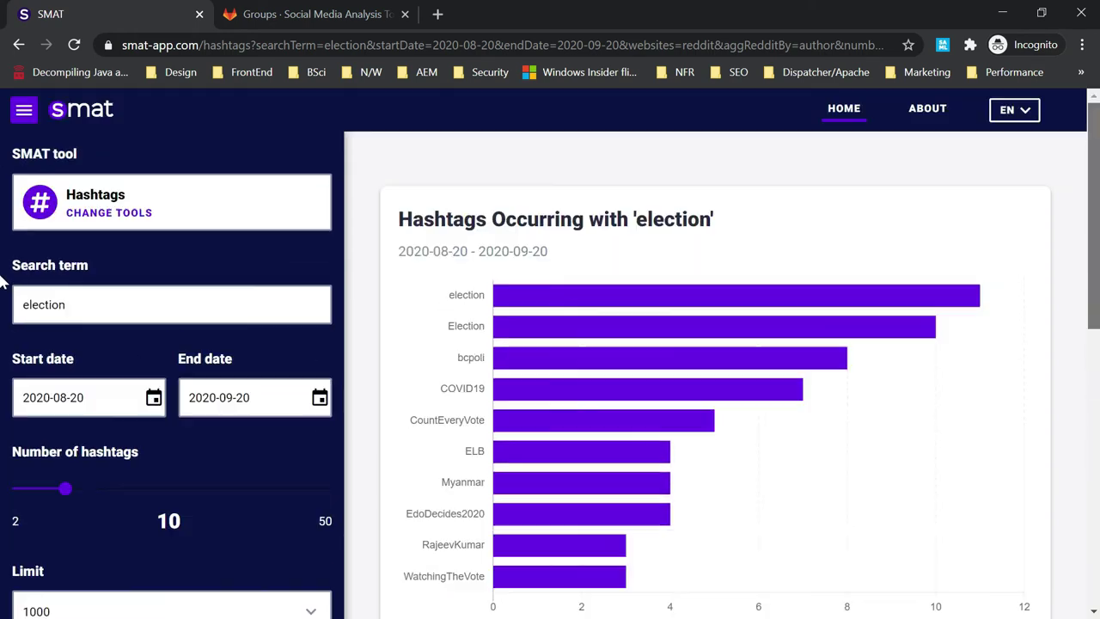
left_click(109, 213)
left_click(432, 561)
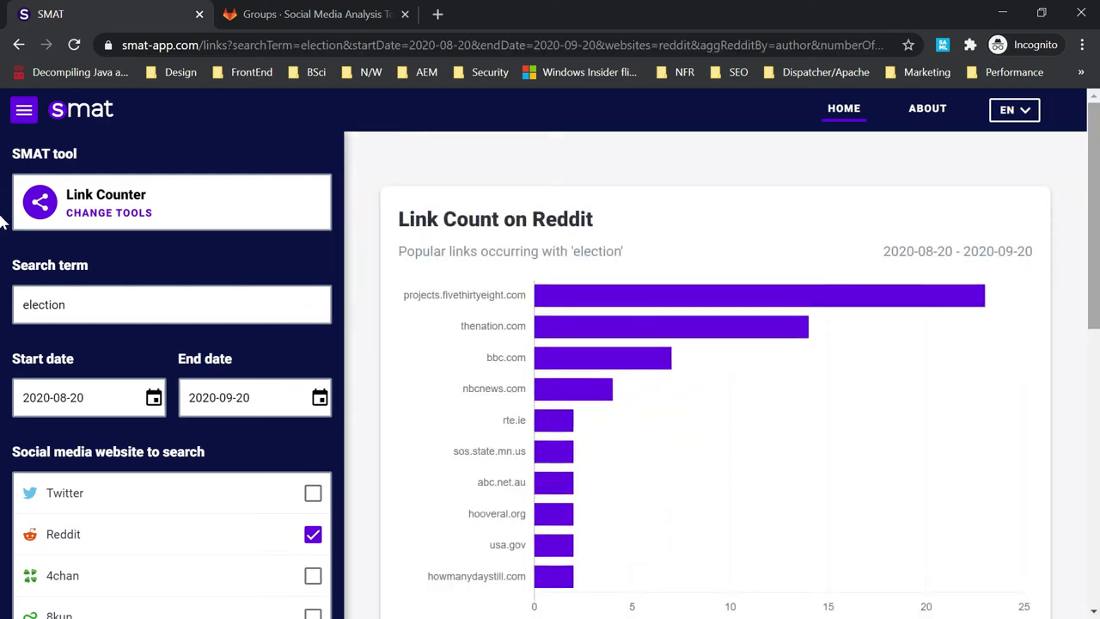
scroll(2, 258, "down", 5)
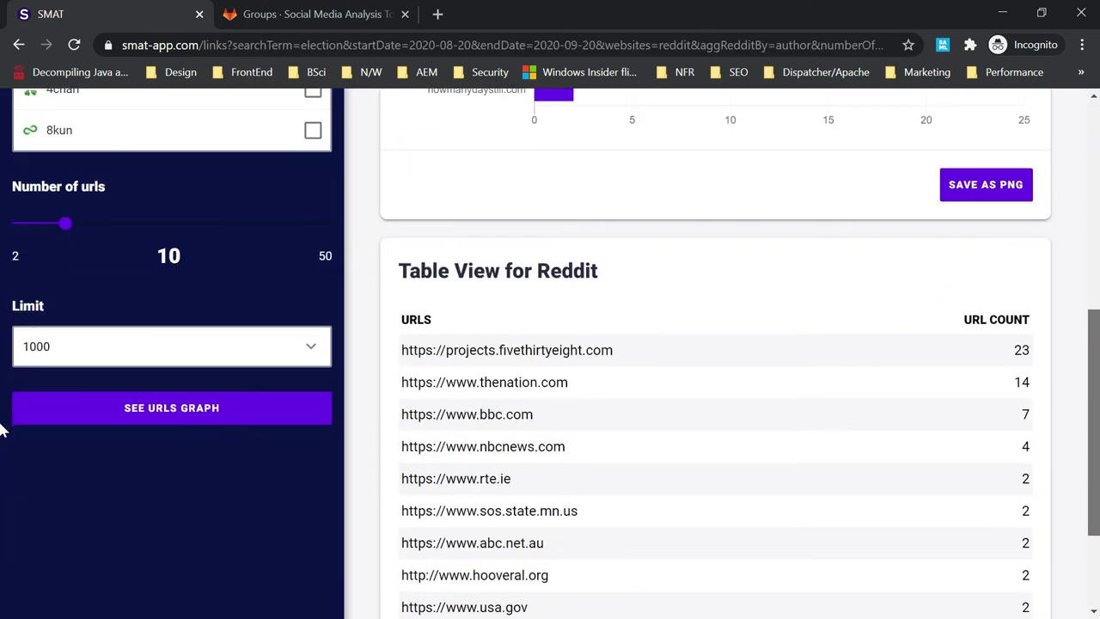
scroll(3, 464, "down", 2)
scroll(2, 400, "up", 3)
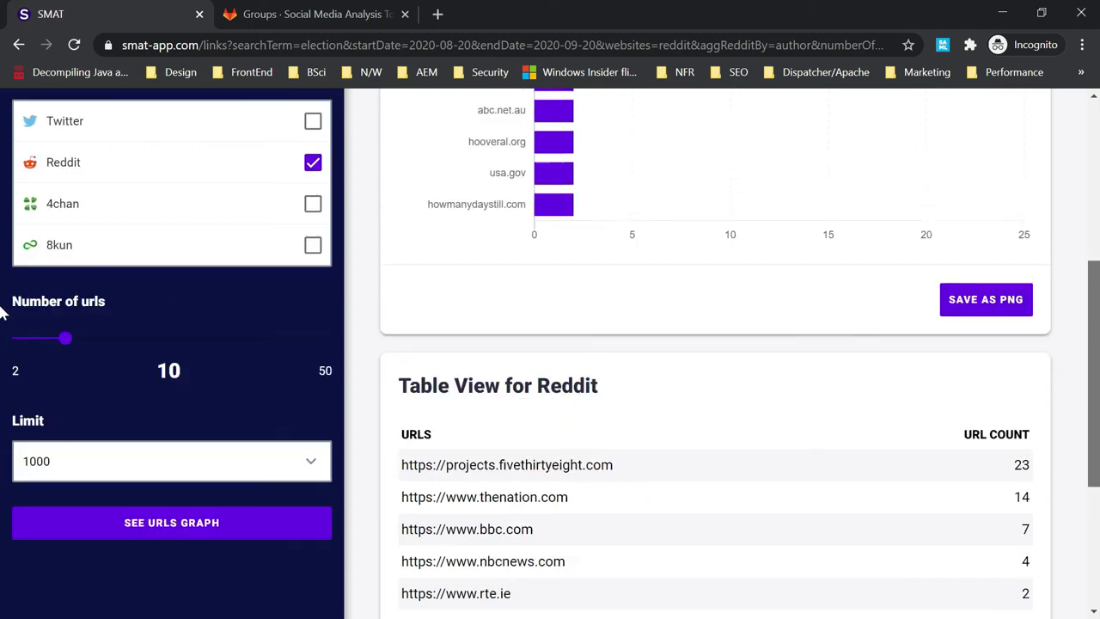
Step: Switch the analysis tool to Activity and review the Reddit chart and table of authors for "election"
scroll(3, 314, "up", 4)
left_click(145, 216)
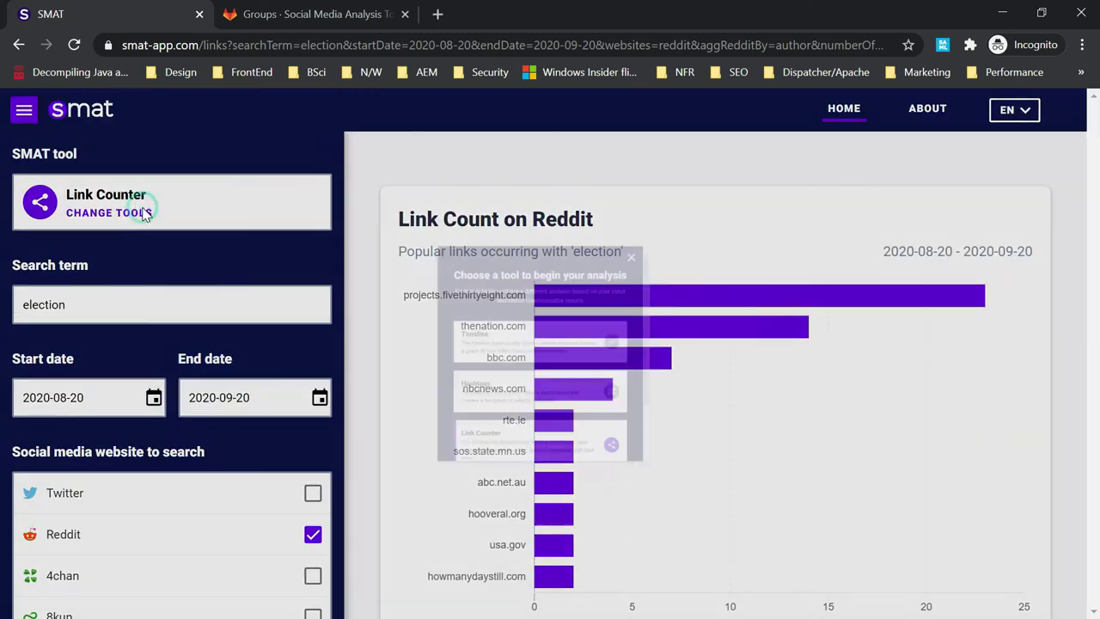
left_click(773, 344)
scroll(777, 483, "down", 3)
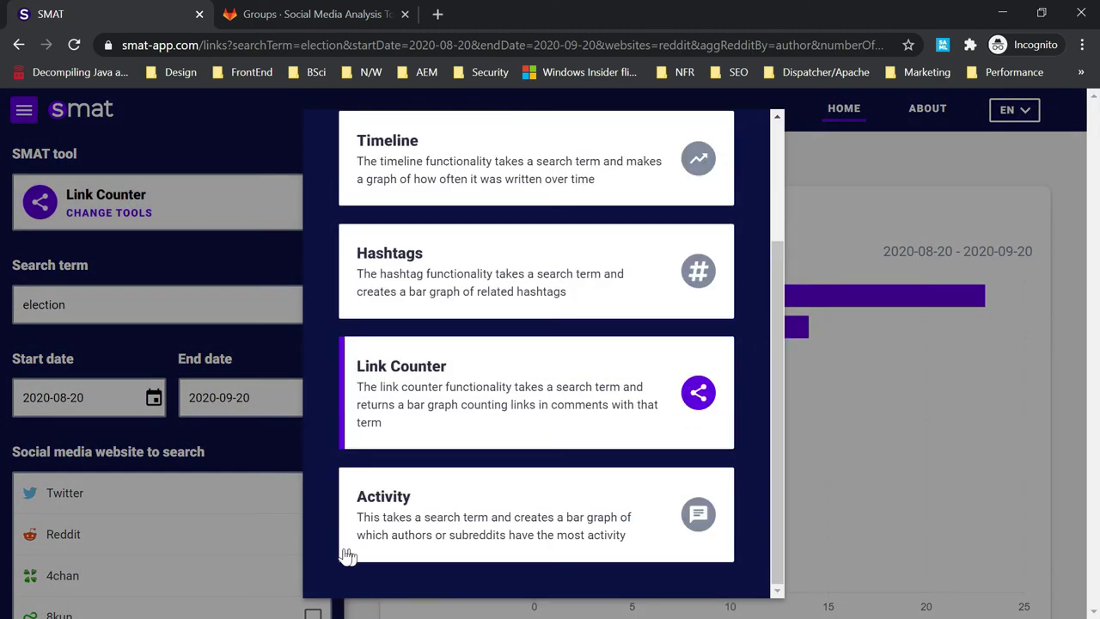
left_click(439, 526)
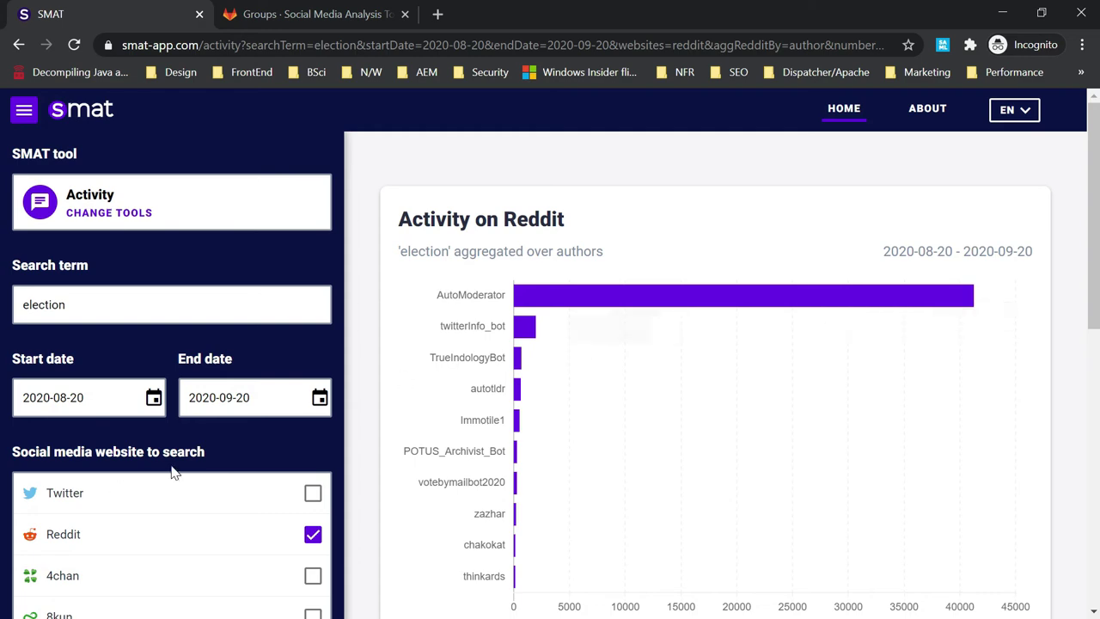
scroll(1096, 389, "down", 3)
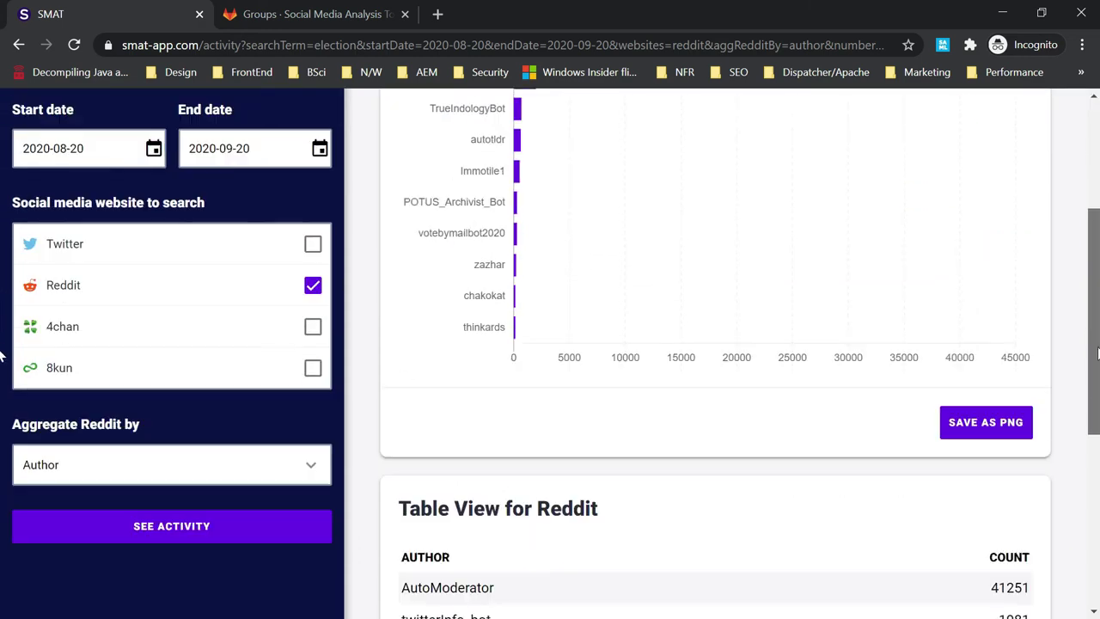
left_click_drag(1097, 352, 1097, 473)
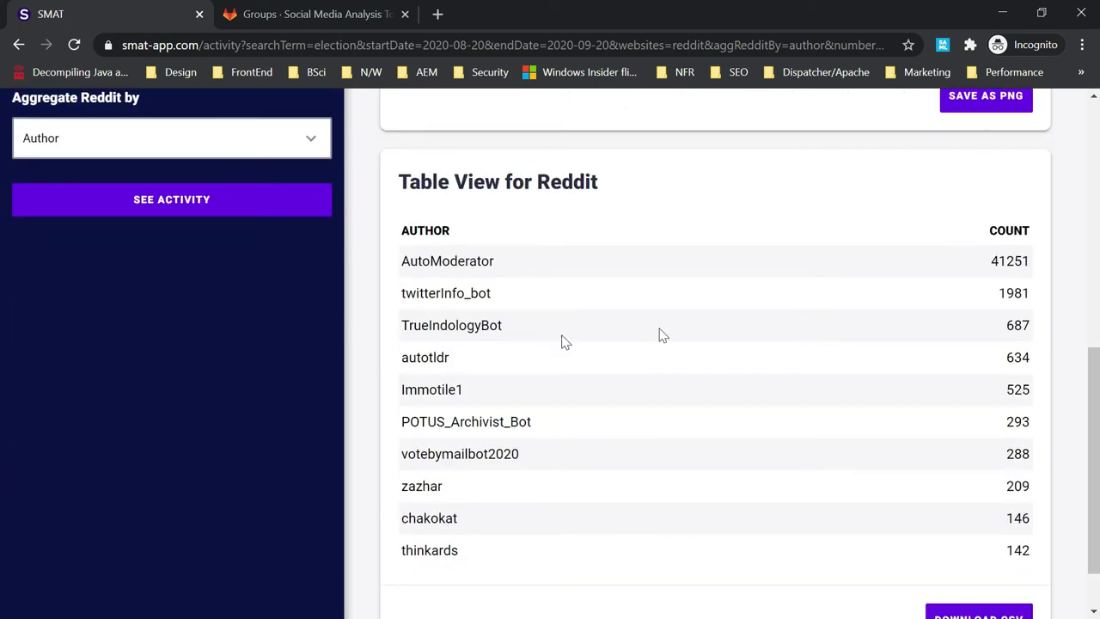
left_click_drag(1094, 420, 1093, 211)
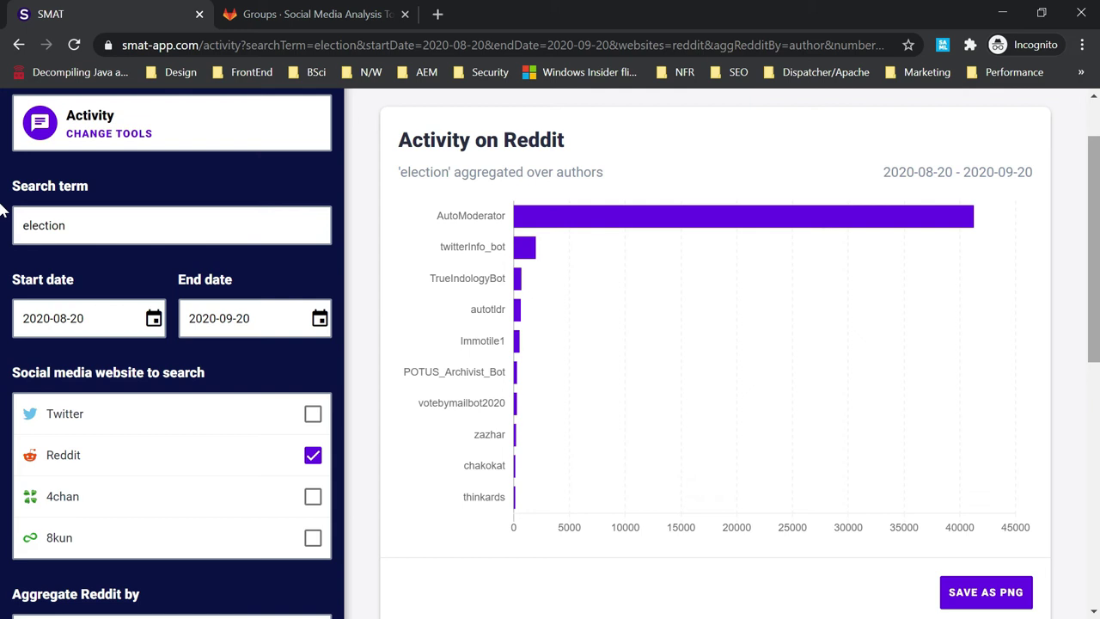
scroll(2, 210, "up", 1)
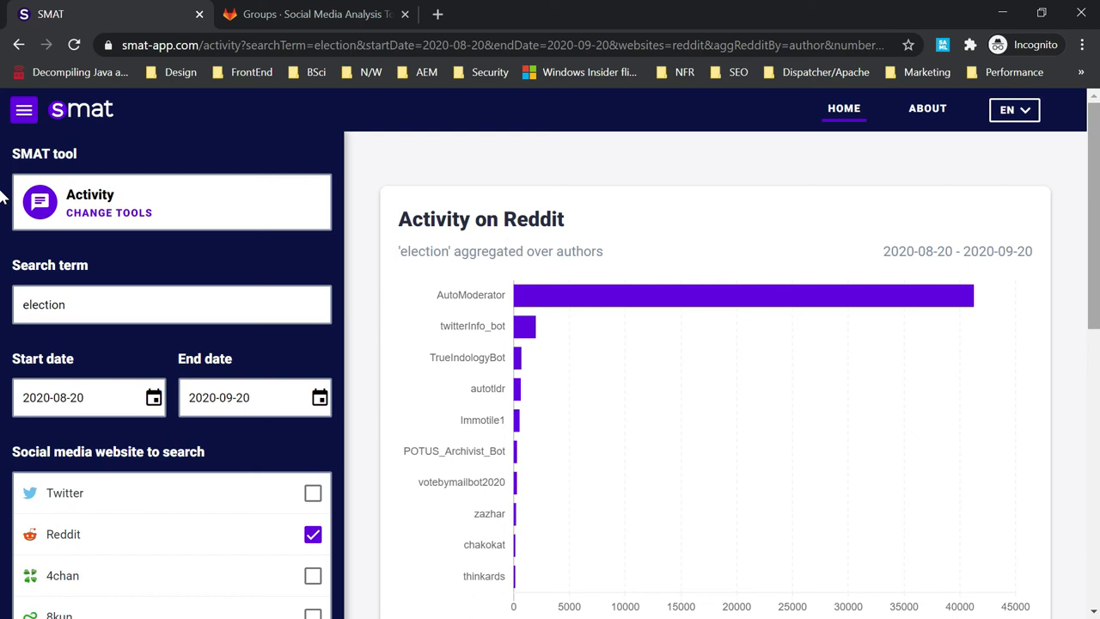
Step: Switch to the Social Media Analysis Toolkit group on GitLab and browse its project list
left_click(295, 14)
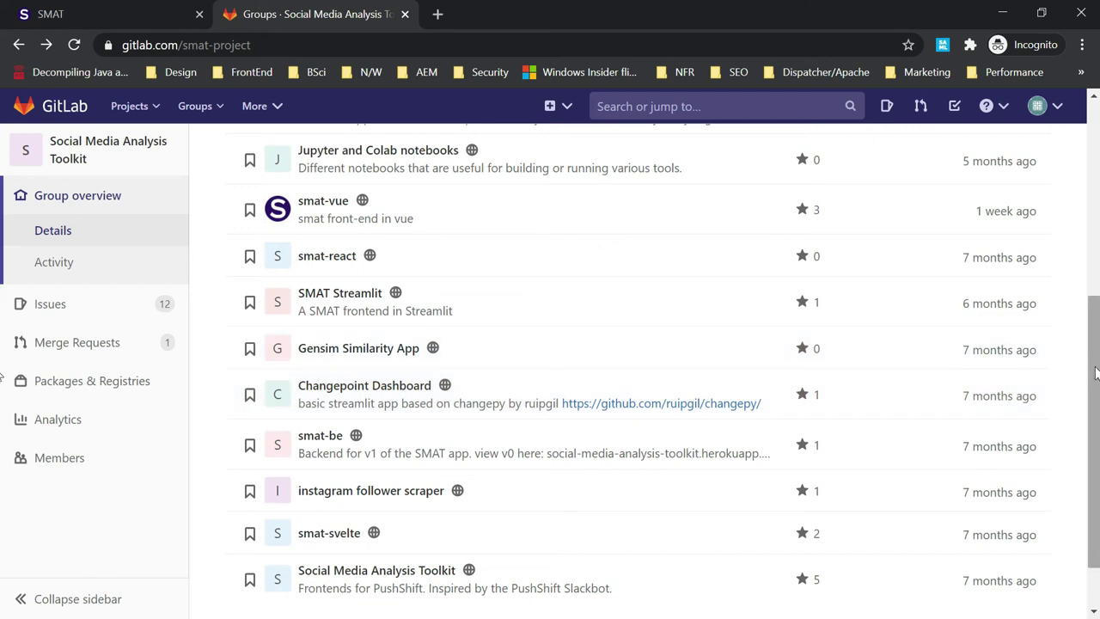
left_click_drag(1096, 371, 1096, 393)
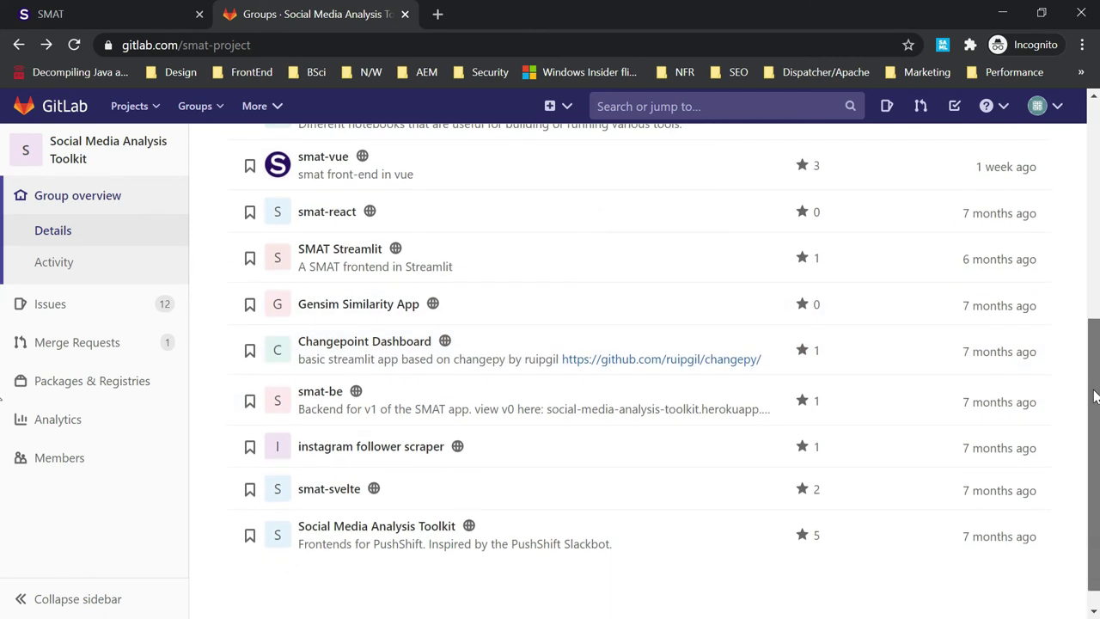
Step: Open the smat-be and smat-vue projects in separate browser tabs and view the smat-vue project overview
middle_click(324, 397)
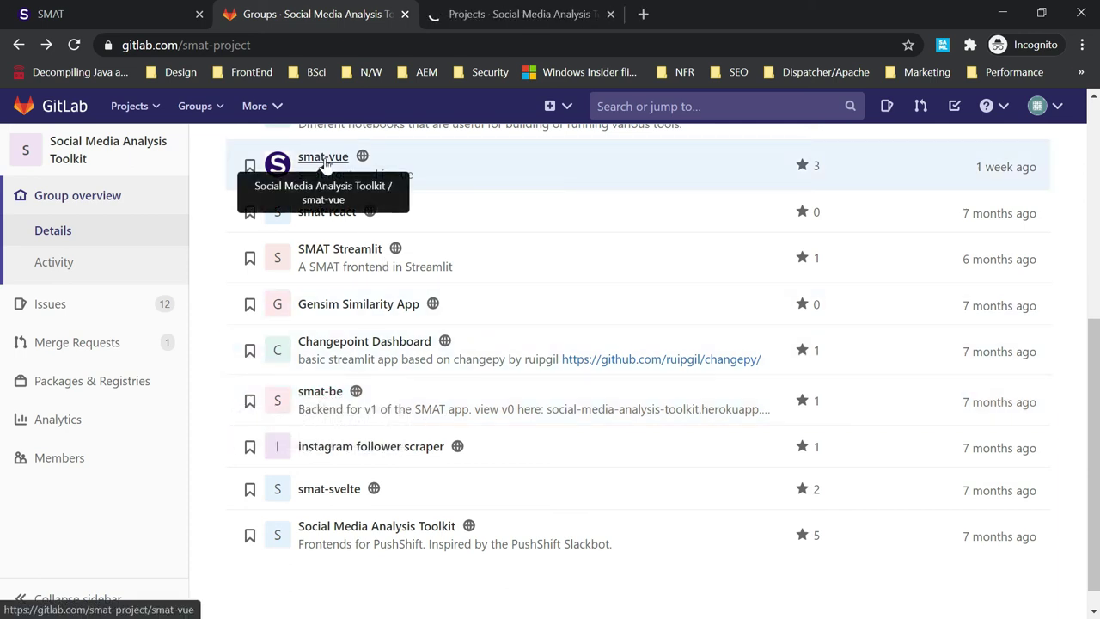
middle_click(325, 162)
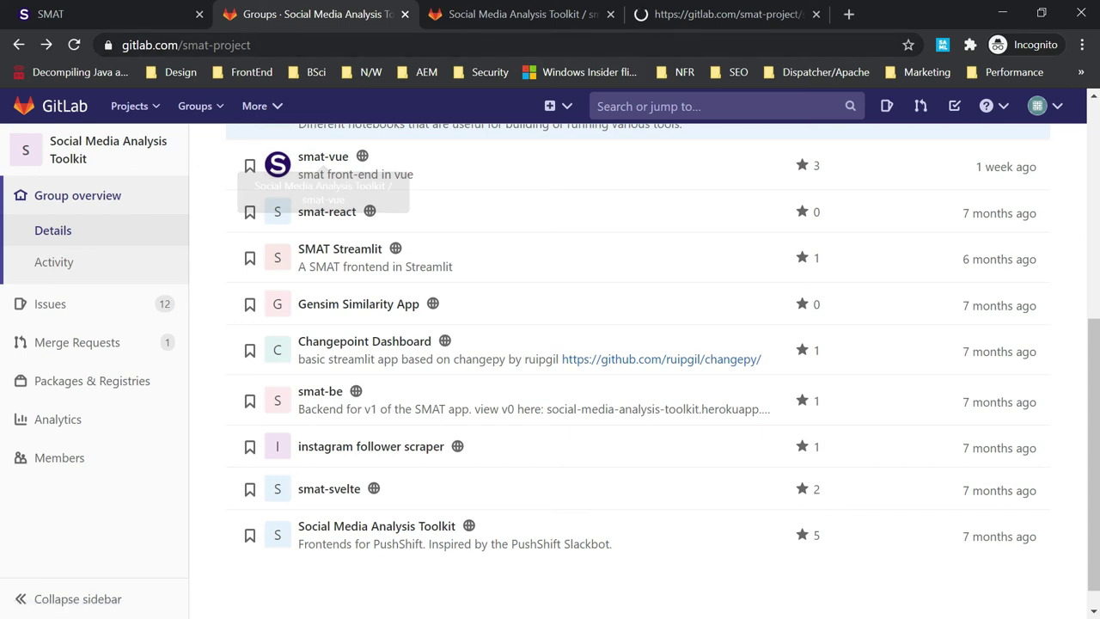
left_click(688, 15)
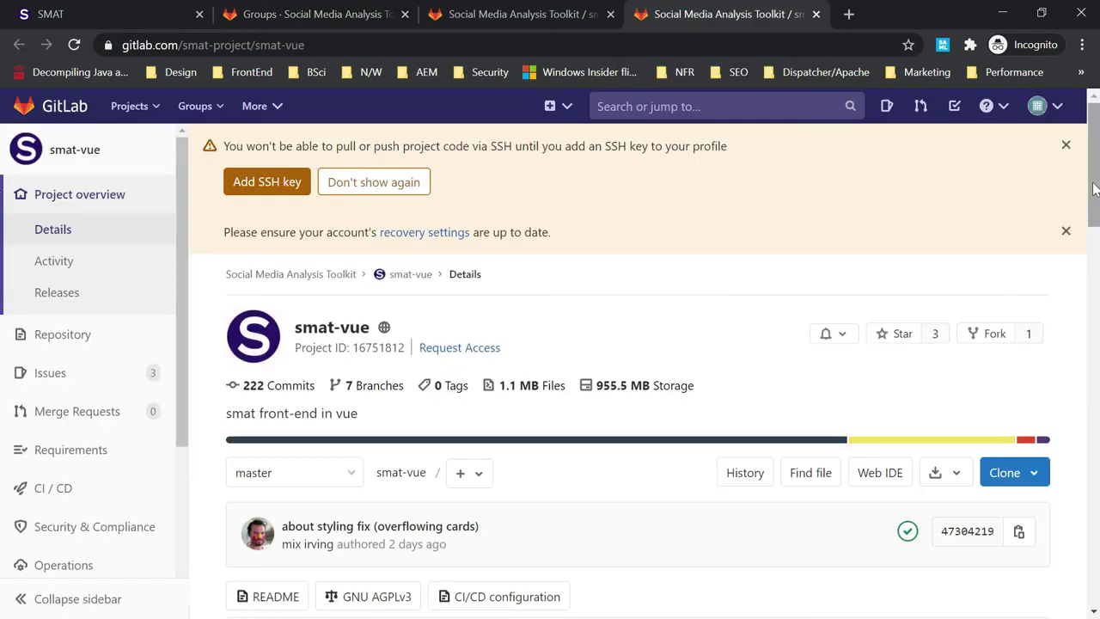
left_click_drag(1094, 196, 1094, 216)
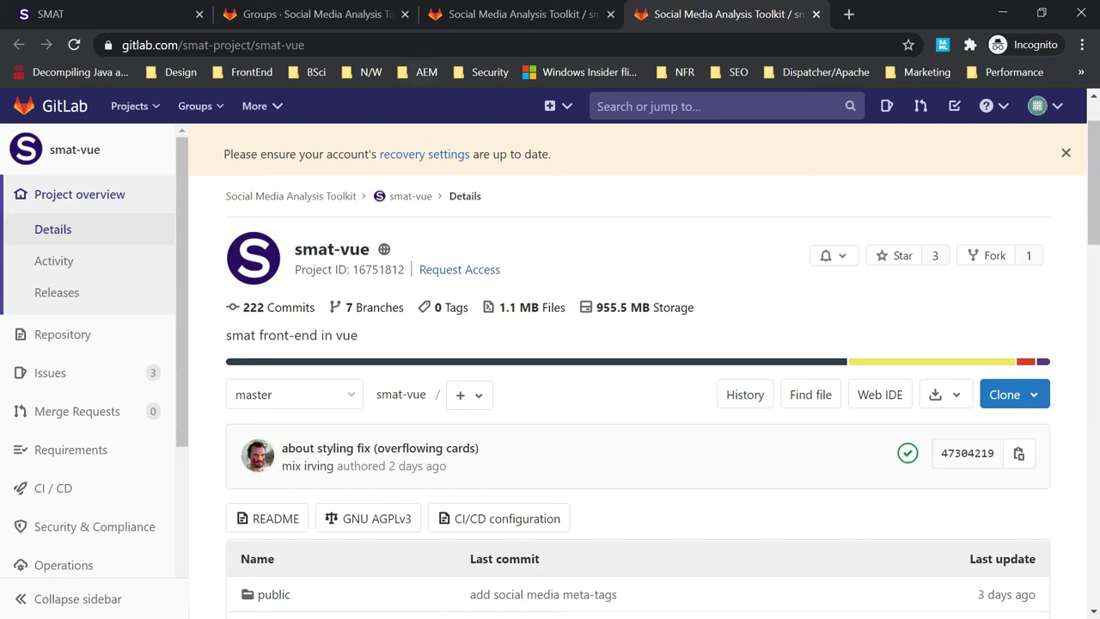
Step: Switch to the smat-be project and read its README from the backend introduction through local development and testing
left_click(486, 16)
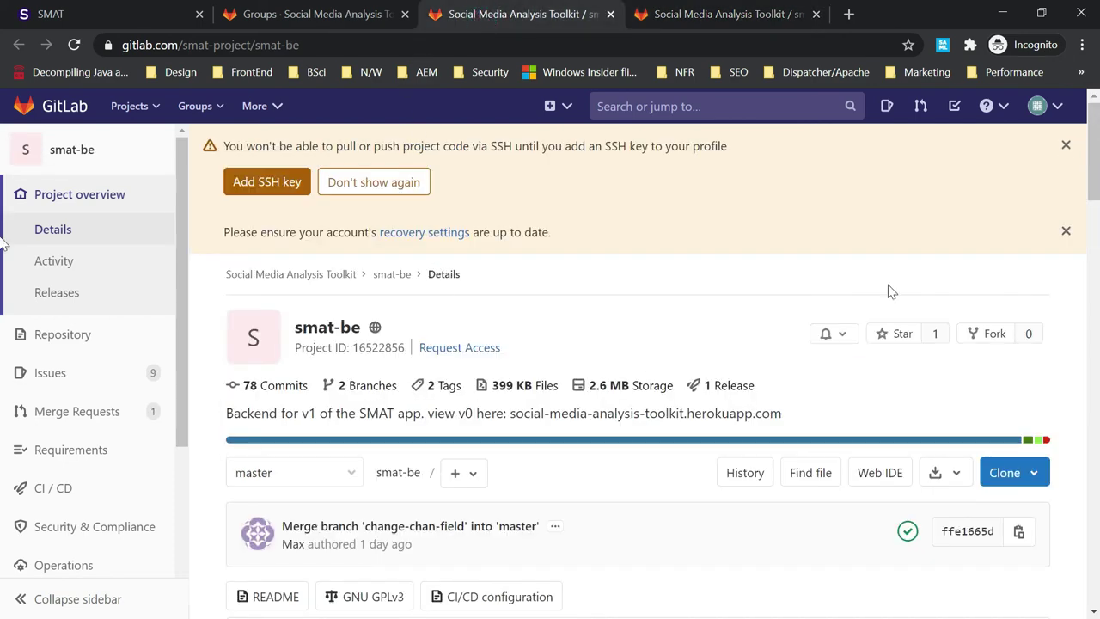
left_click(1096, 208)
scroll(3, 210, "down", 10)
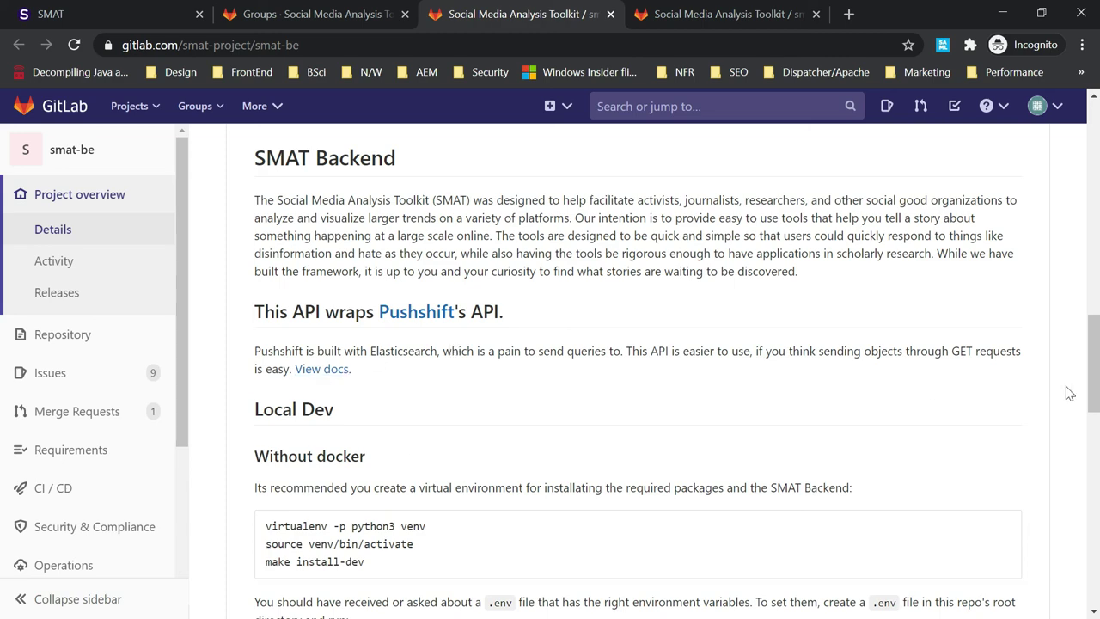
scroll(1092, 387, "down", 2)
scroll(1092, 387, "down", 10)
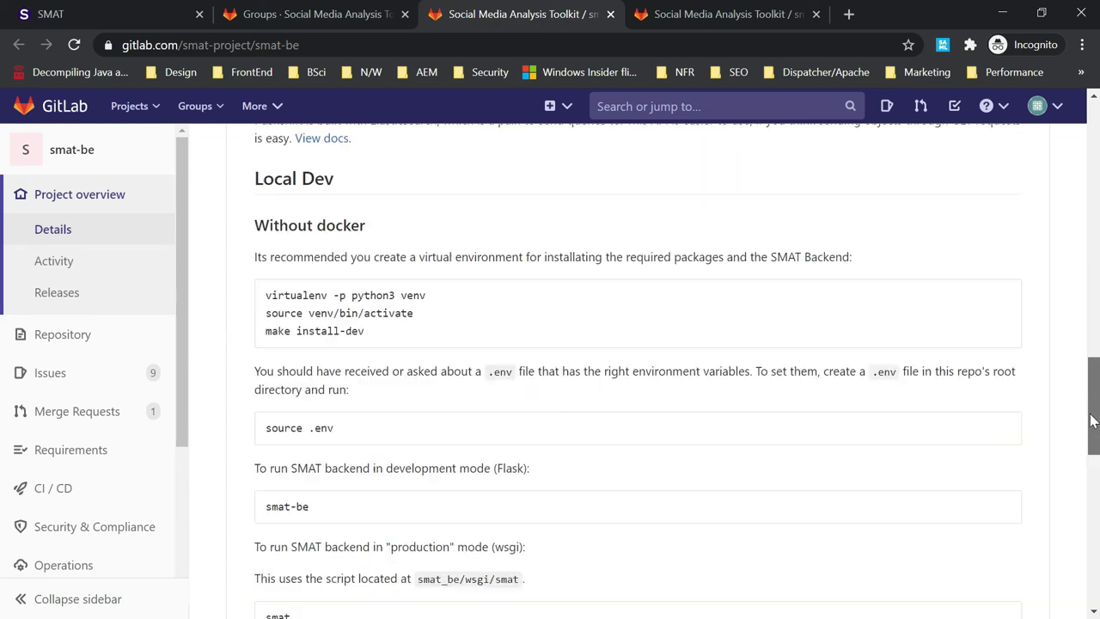
scroll(3, 518, "down", 3)
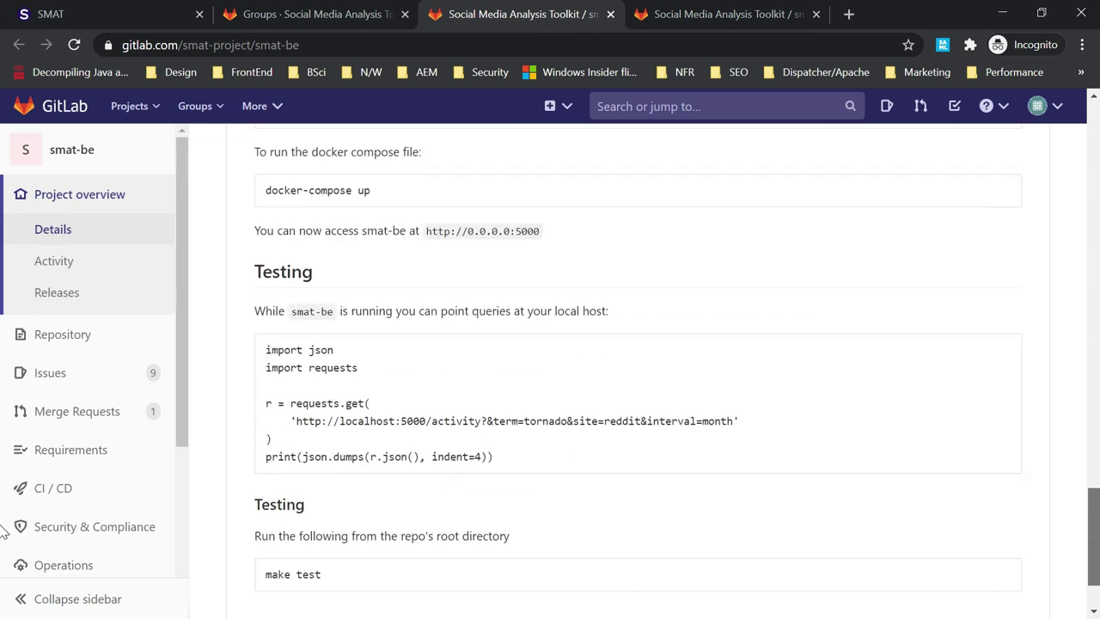
Step: Open the API docs linked in the smat-be README and read DOCS.md through to the example query
scroll(323, 199, "up", 10)
left_click(323, 199)
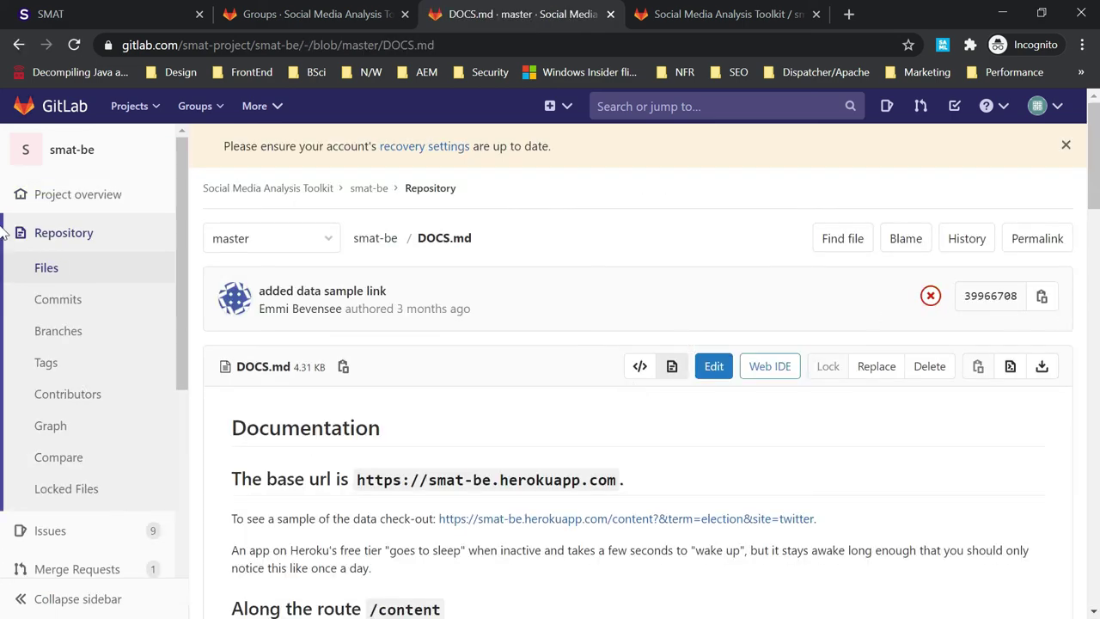
scroll(523, 395, "down", 2)
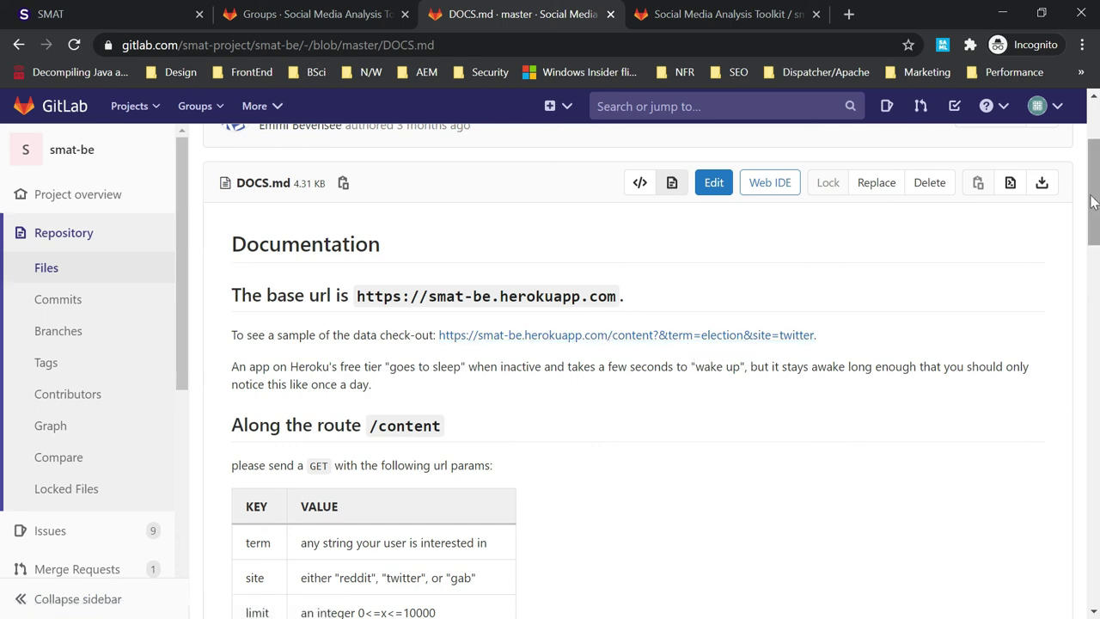
left_click_drag(1093, 203, 1093, 218)
scroll(688, 361, "down", 15)
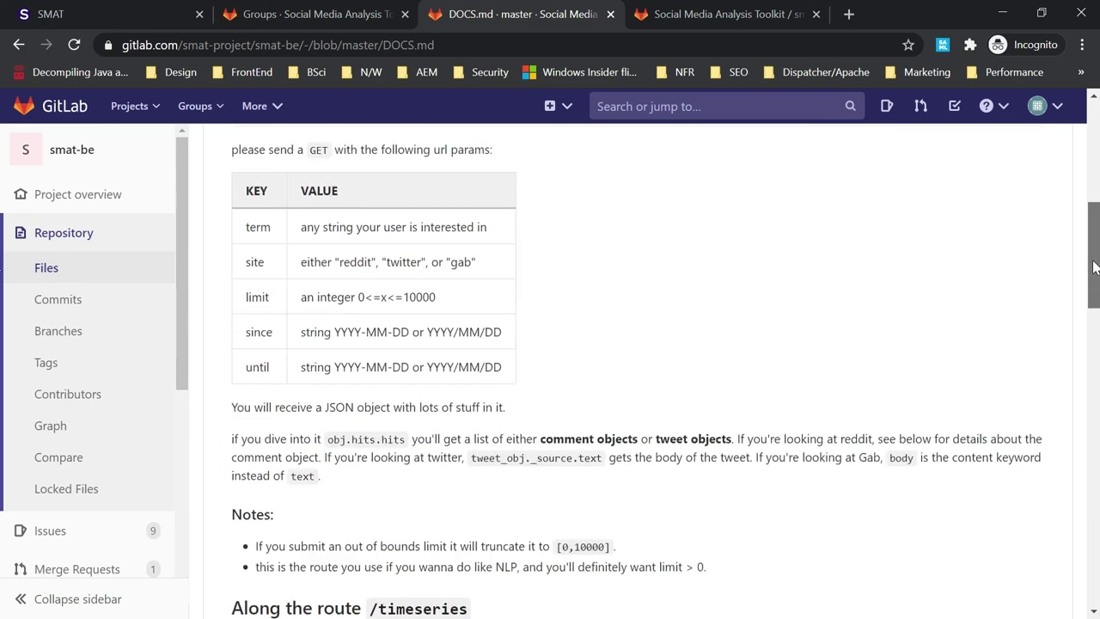
scroll(711, 315, "down", 5)
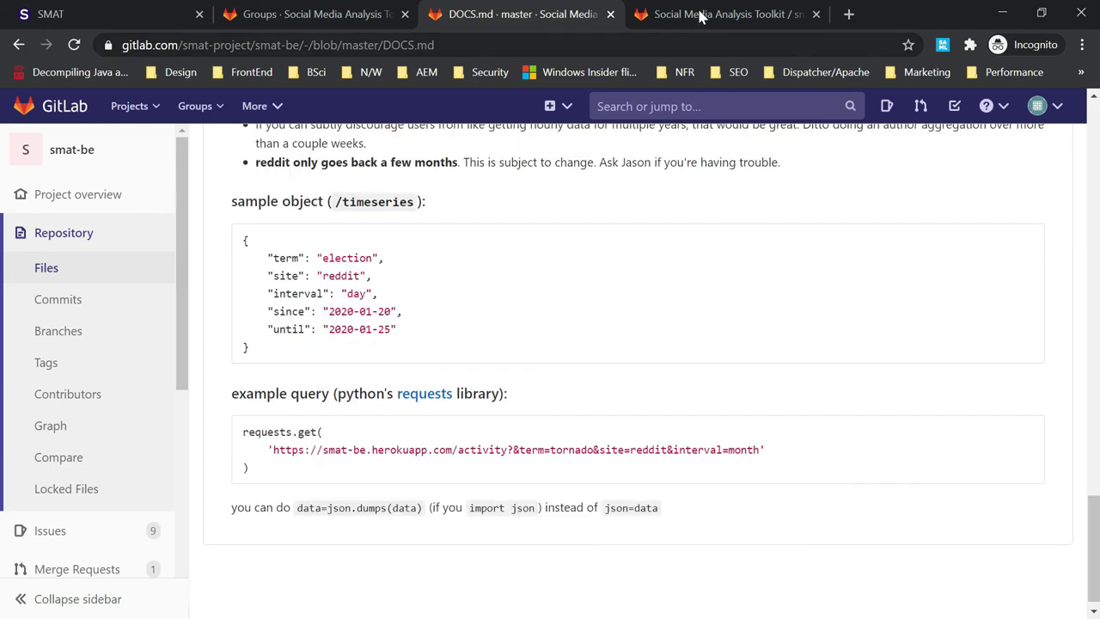
Step: Return to the smat-vue project and review its file list and README sections on deployment, scripts and notes
left_click(701, 17)
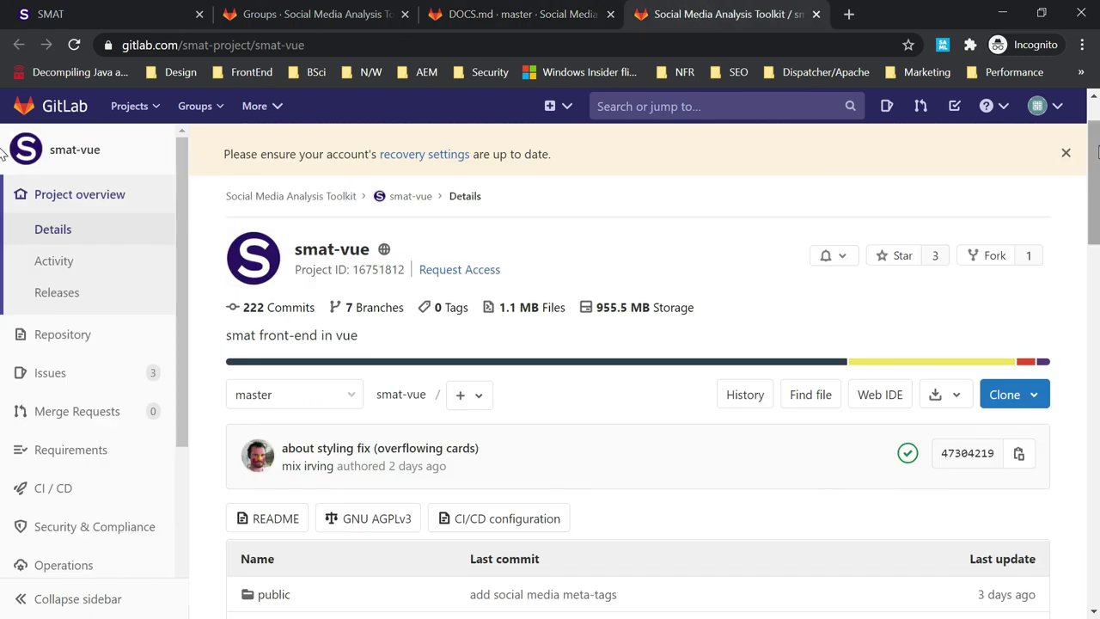
scroll(3, 189, "down", 9)
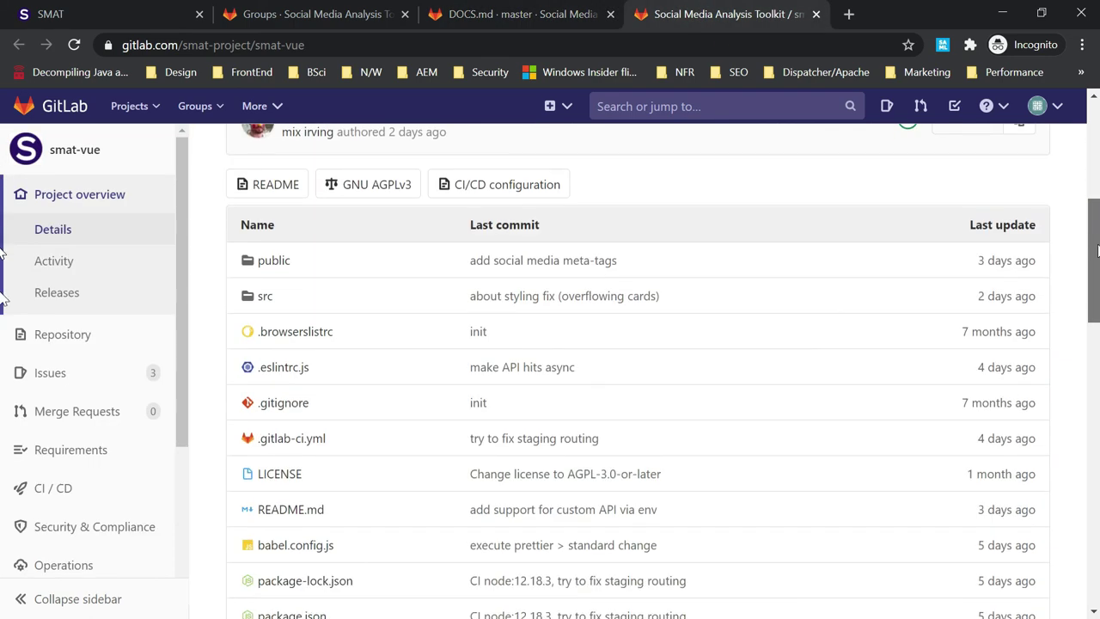
scroll(3, 370, "down", 4)
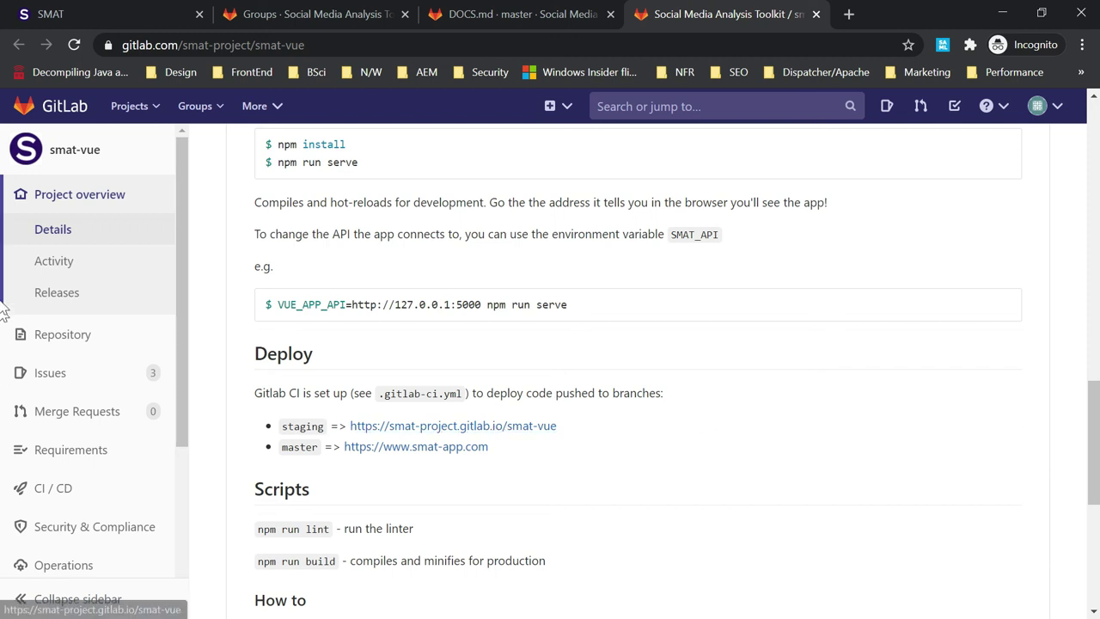
scroll(5, 435, "down", 4)
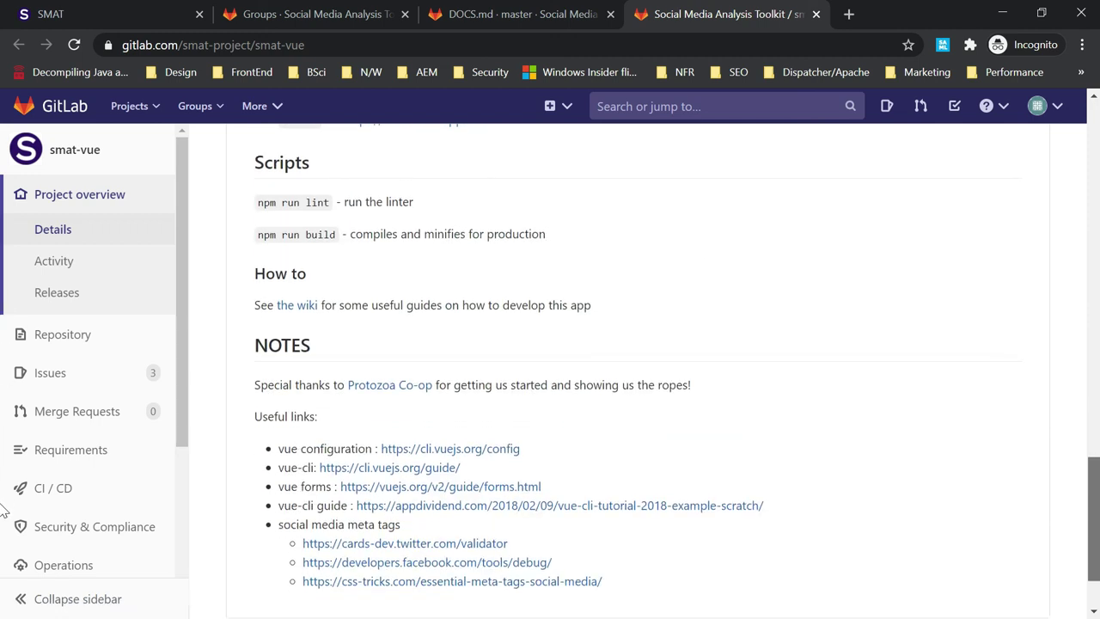
scroll(4, 511, "up", 15)
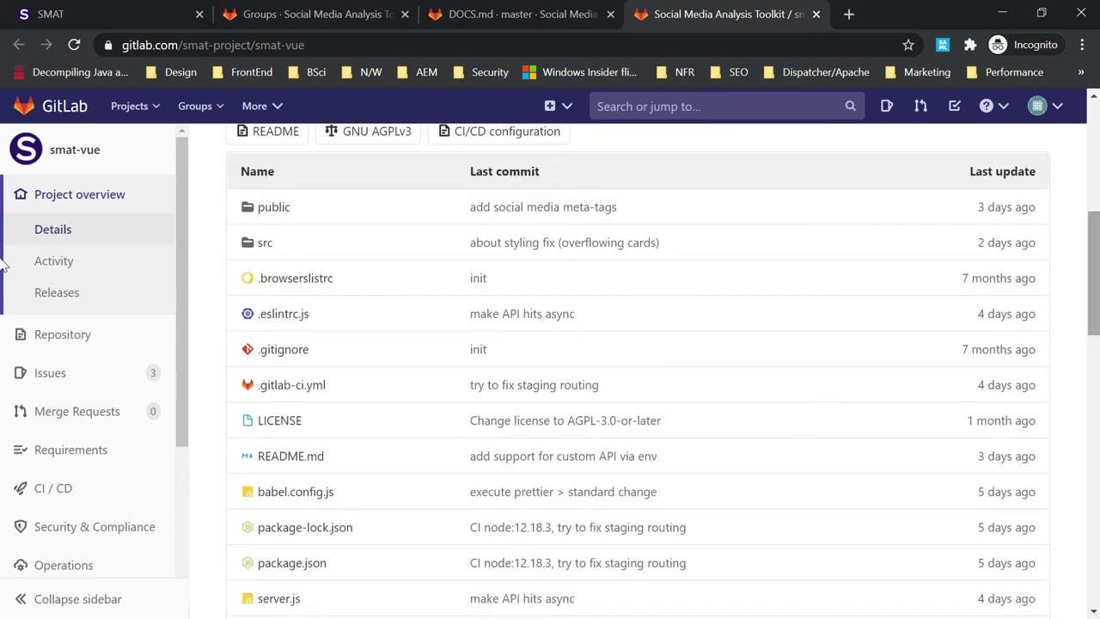